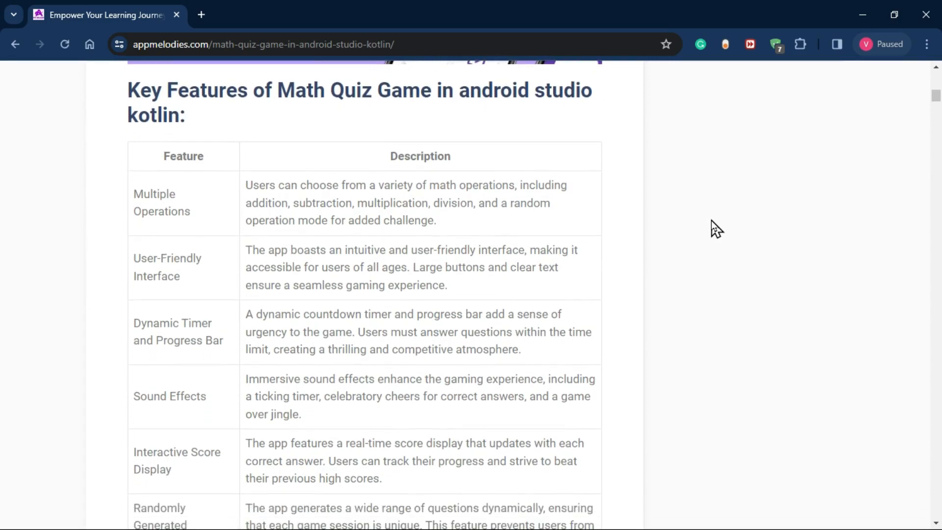
{"action": "scroll", "coordinate": [713, 228], "scroll_direction": "down", "scroll_amount": 3}
{"action": "scroll", "coordinate": [712, 229], "scroll_direction": "down", "scroll_amount": 4}
{"action": "scroll", "coordinate": [713, 229], "scroll_direction": "down", "scroll_amount": 3}
{"action": "scroll", "coordinate": [713, 228], "scroll_direction": "down", "scroll_amount": 1}
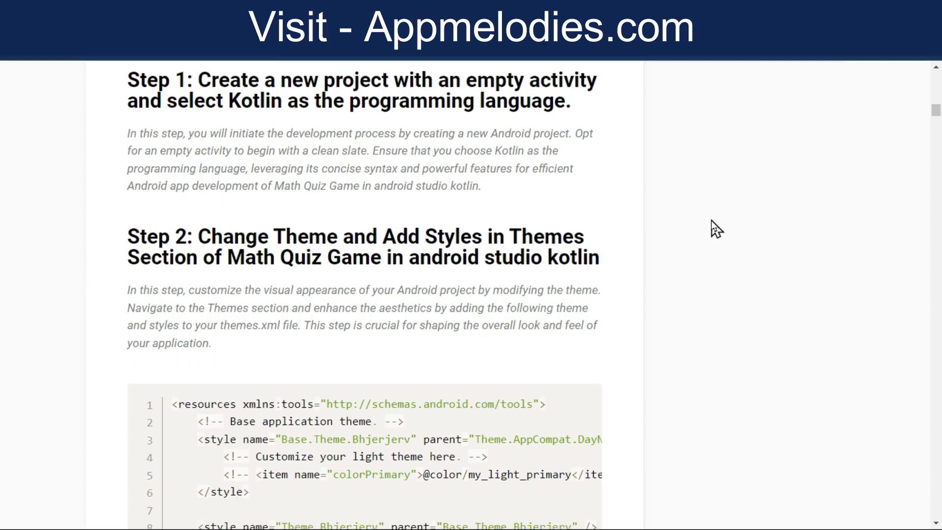
{"action": "scroll", "coordinate": [713, 229], "scroll_direction": "up", "scroll_amount": 1}
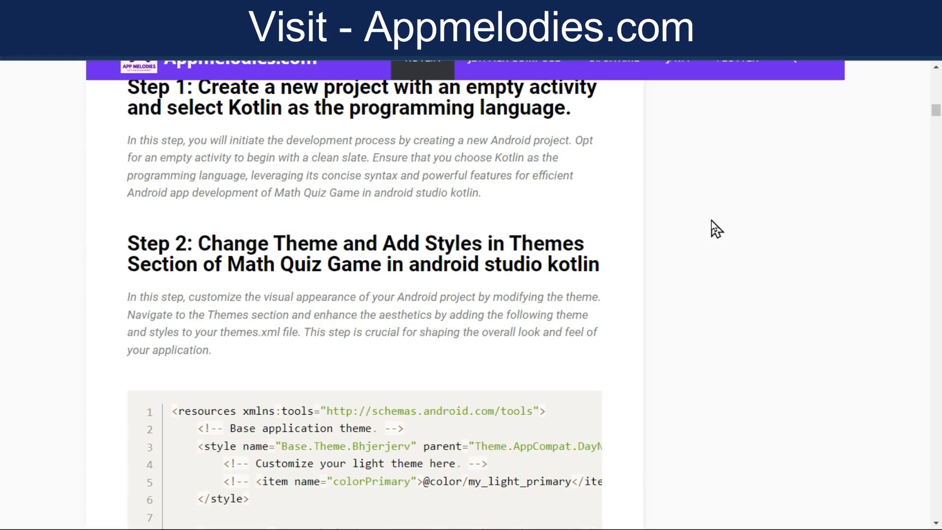
{"action": "scroll", "coordinate": [713, 228], "scroll_direction": "down", "scroll_amount": 1}
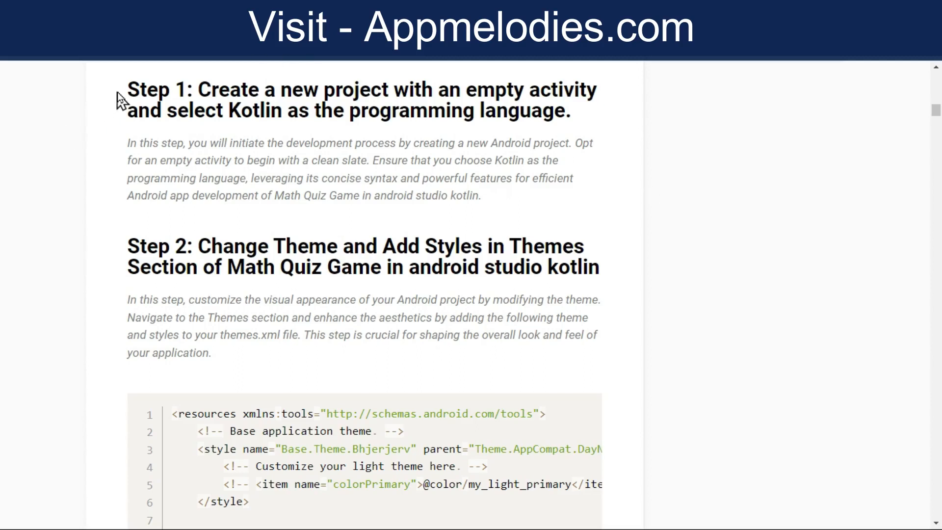
Step: Highlight the Step 1 heading about creating an empty Kotlin project, then clear the selection
{"action": "left_click_drag", "start_coordinate": [127, 89], "coordinate": [575, 111]}
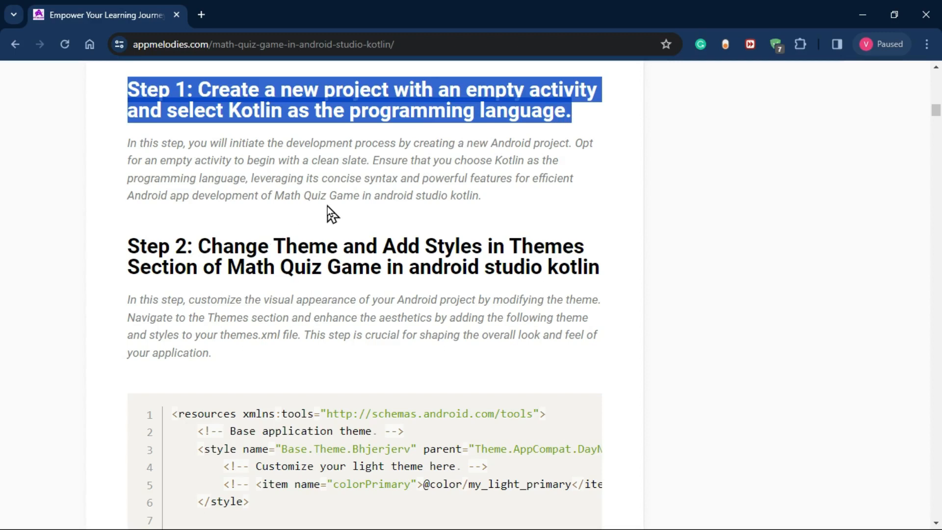
{"action": "left_click", "coordinate": [348, 188]}
Step: Start a new Android Studio project from the Empty Views Activity template
{"action": "key", "text": "alt+Tab"}
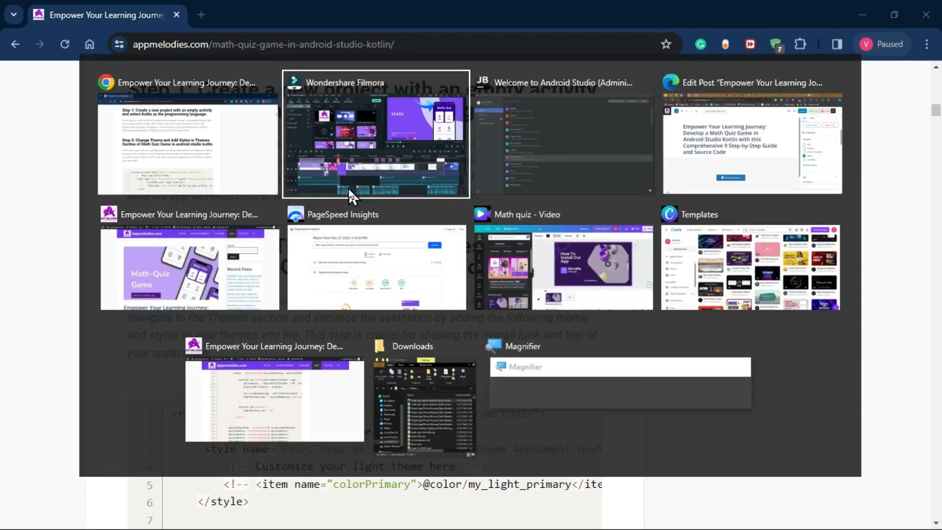
{"action": "key", "text": "alt+Tab"}
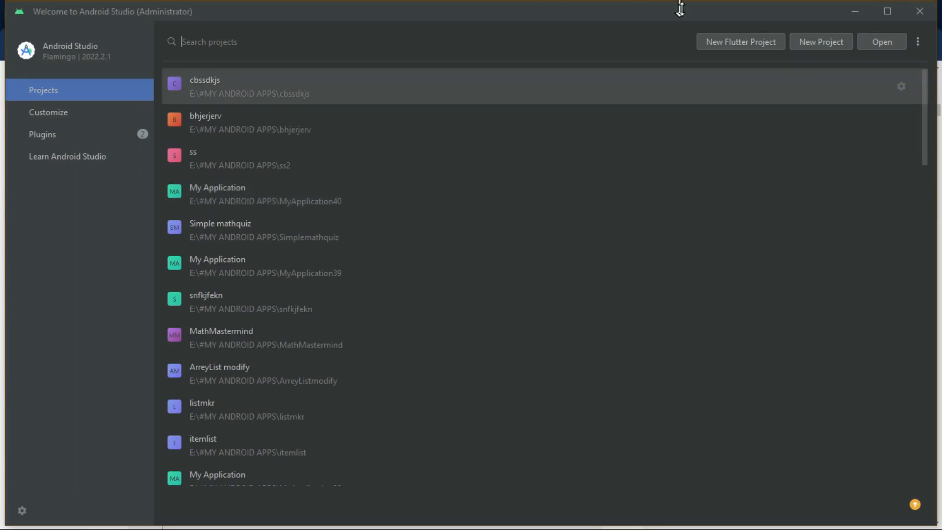
{"action": "left_click", "coordinate": [809, 41]}
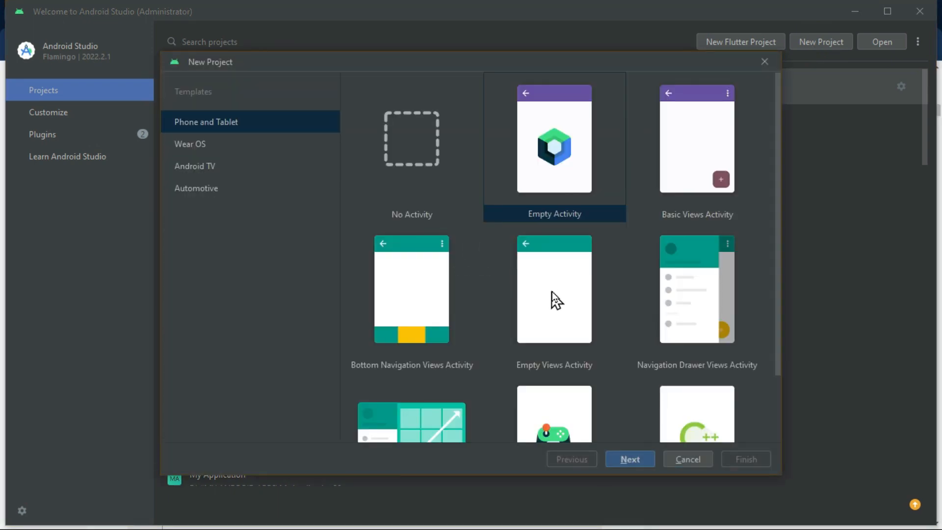
{"action": "double_click", "coordinate": [555, 290]}
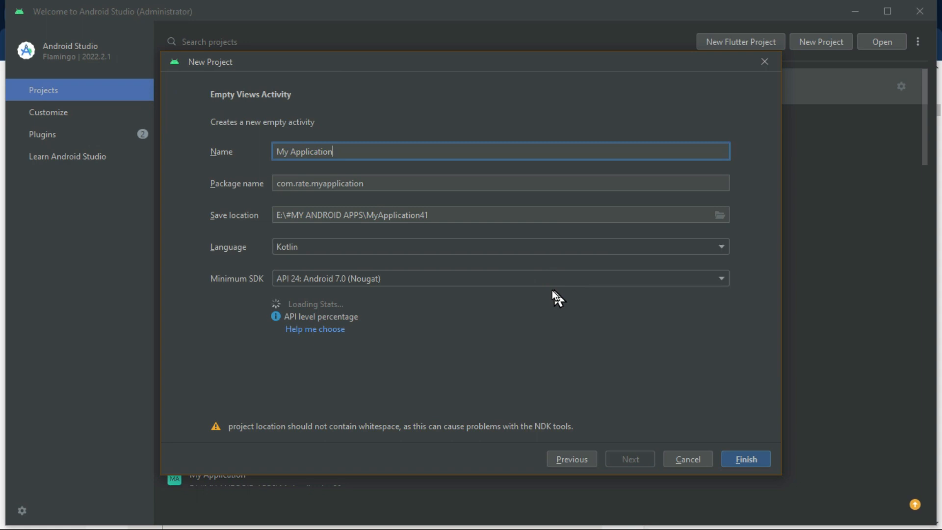
Step: Name the project 'Math quiz game multi' and finish creating it
{"action": "left_click", "coordinate": [377, 151]}
{"action": "key", "text": "ctrl+a"}
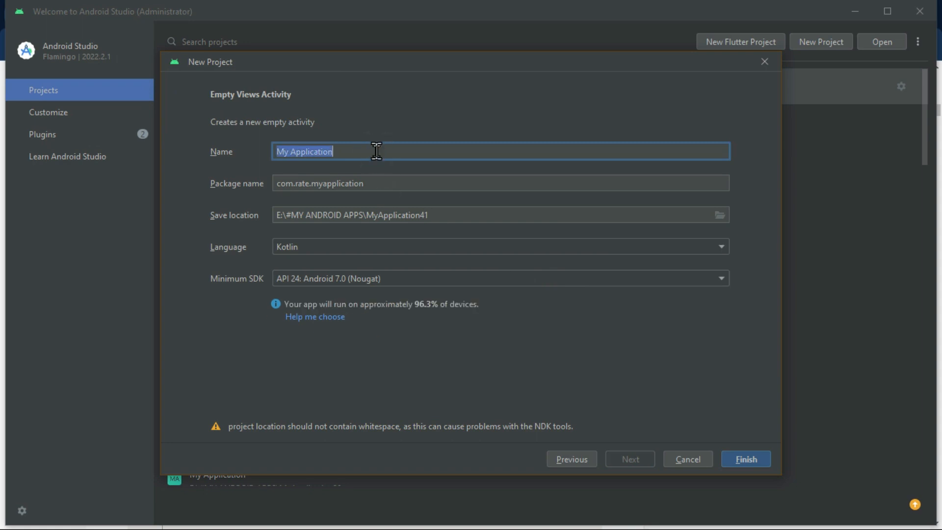
{"action": "type", "text": "M"}
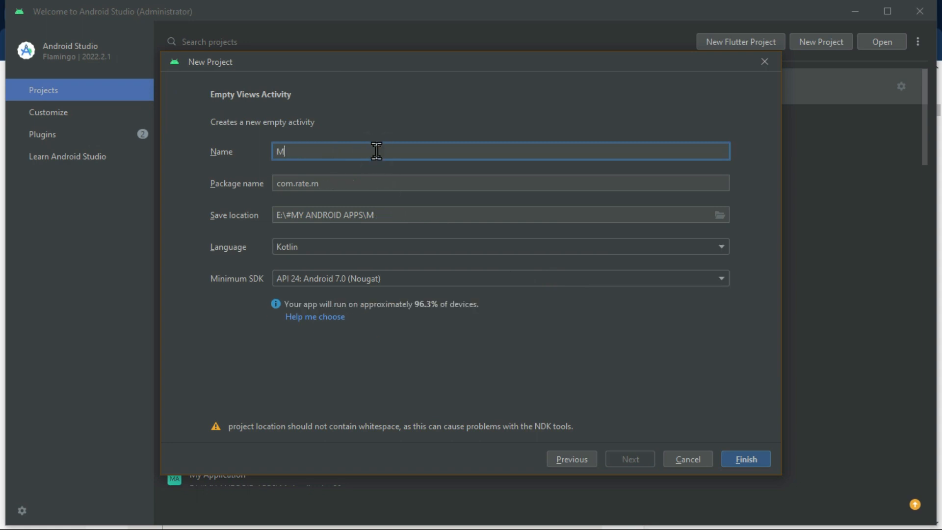
{"action": "type", "text": "ath quiz ga"}
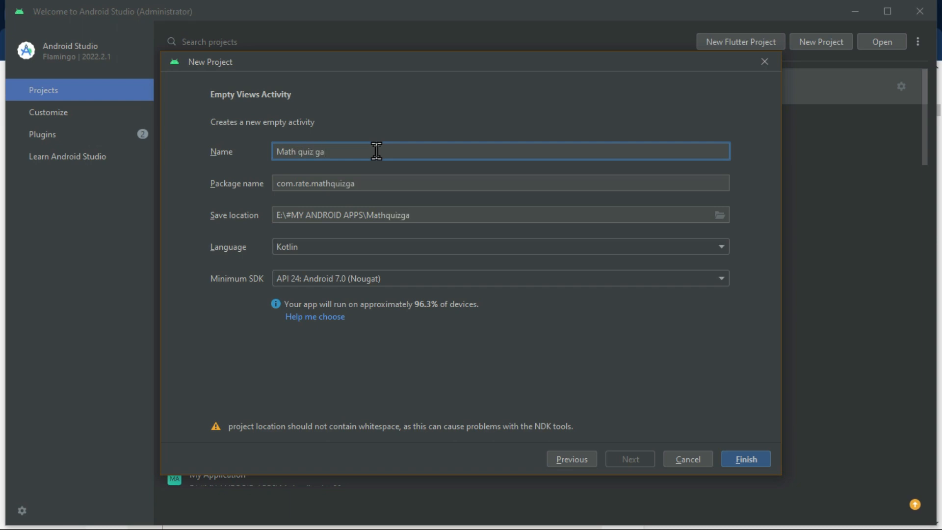
{"action": "type", "text": "me multi"}
{"action": "left_click", "coordinate": [748, 458]}
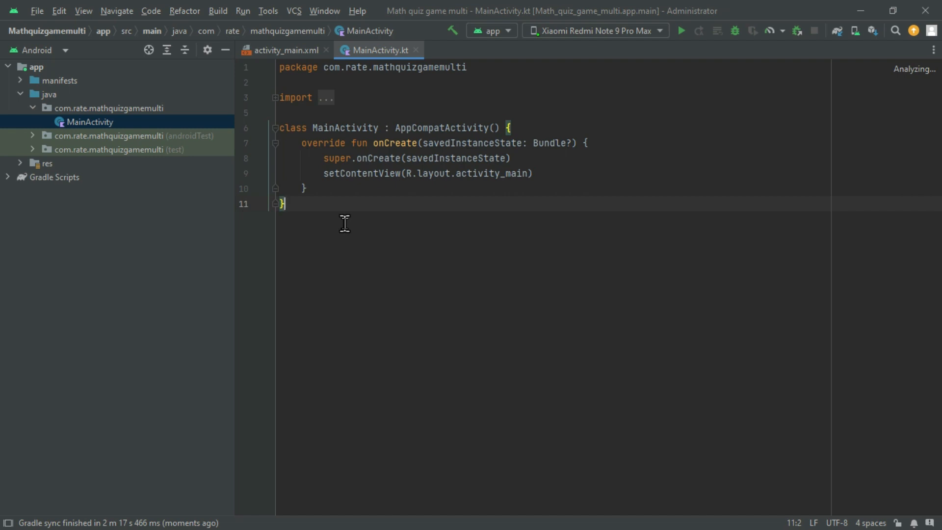
Step: Return to the tutorial and highlight the Step 2 heading about themes
{"action": "key", "text": "alt+Tab"}
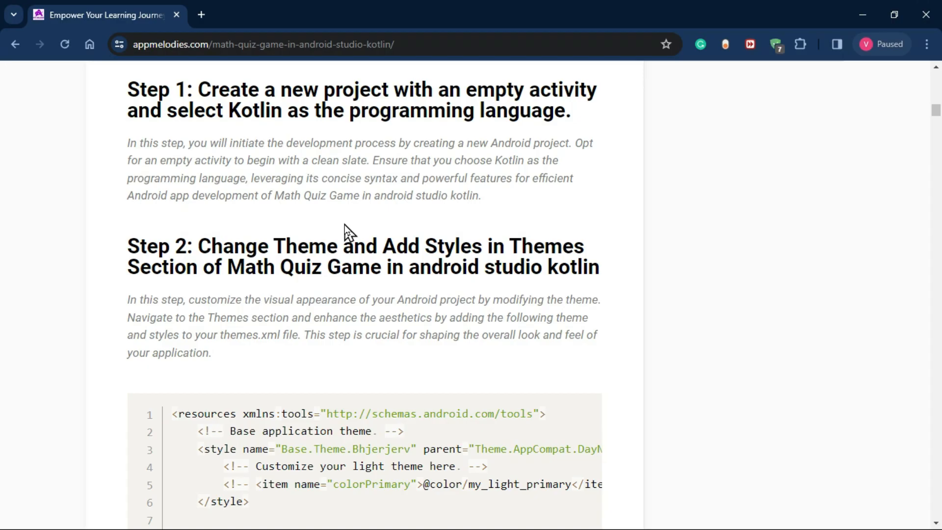
{"action": "scroll", "coordinate": [374, 244], "scroll_direction": "down", "scroll_amount": 1}
{"action": "scroll", "coordinate": [374, 245], "scroll_direction": "down", "scroll_amount": 2}
{"action": "scroll", "coordinate": [374, 244], "scroll_direction": "down", "scroll_amount": 1}
{"action": "scroll", "coordinate": [374, 245], "scroll_direction": "down", "scroll_amount": 1}
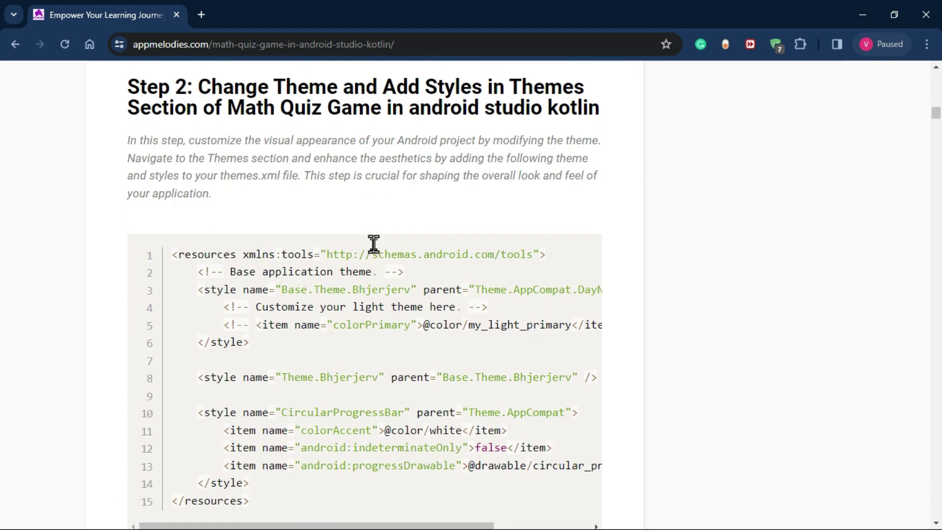
{"action": "left_click", "coordinate": [130, 83]}
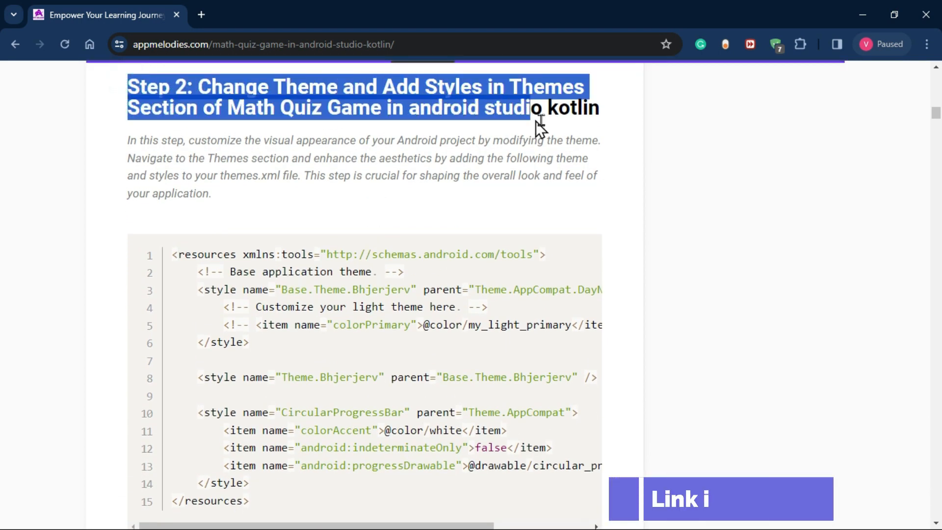
{"action": "left_click_drag", "start_coordinate": [130, 83], "coordinate": [598, 111]}
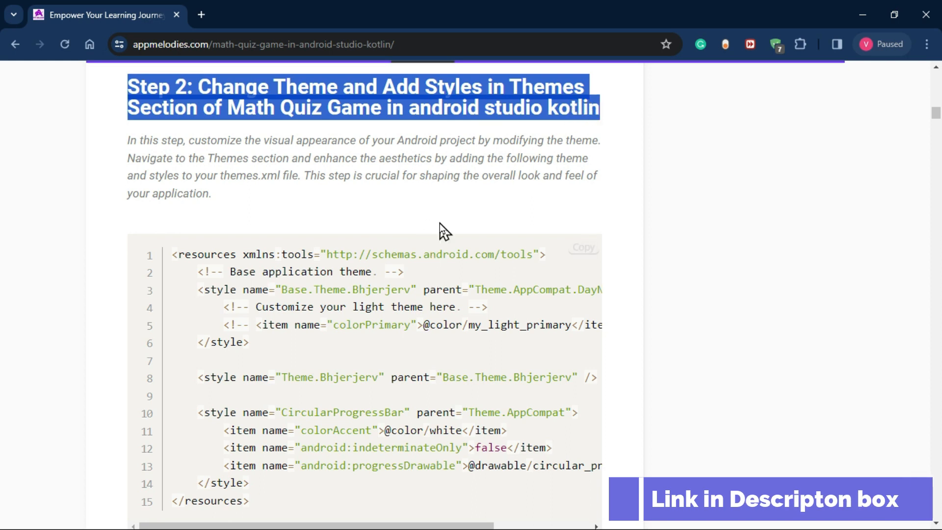
{"action": "left_click", "coordinate": [452, 209]}
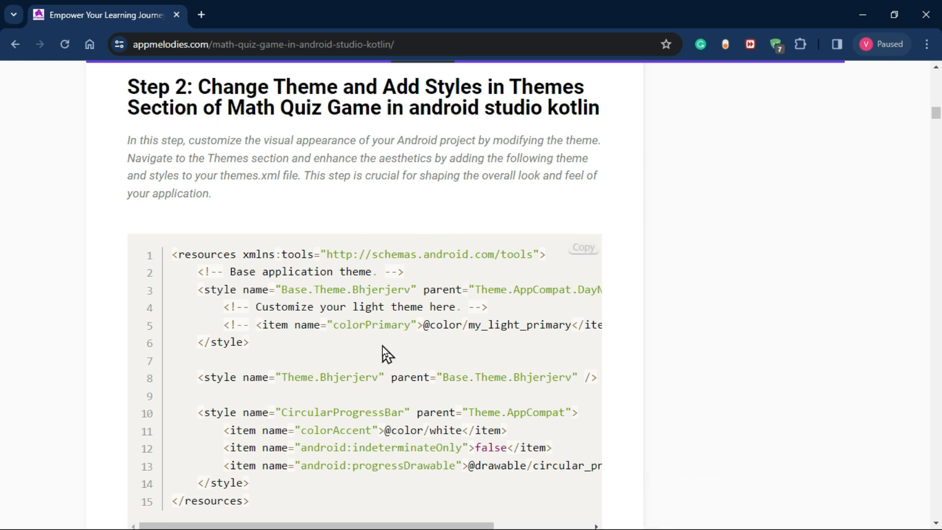
{"action": "scroll", "coordinate": [382, 345], "scroll_direction": "down", "scroll_amount": 2}
{"action": "scroll", "coordinate": [384, 350], "scroll_direction": "up", "scroll_amount": 1}
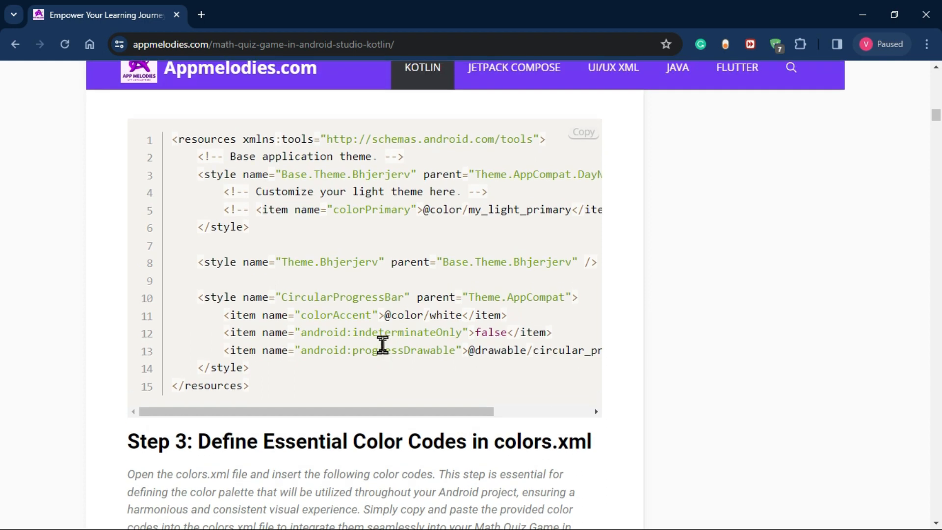
{"action": "left_click", "coordinate": [368, 423]}
{"action": "left_click_drag", "start_coordinate": [369, 423], "coordinate": [506, 421]}
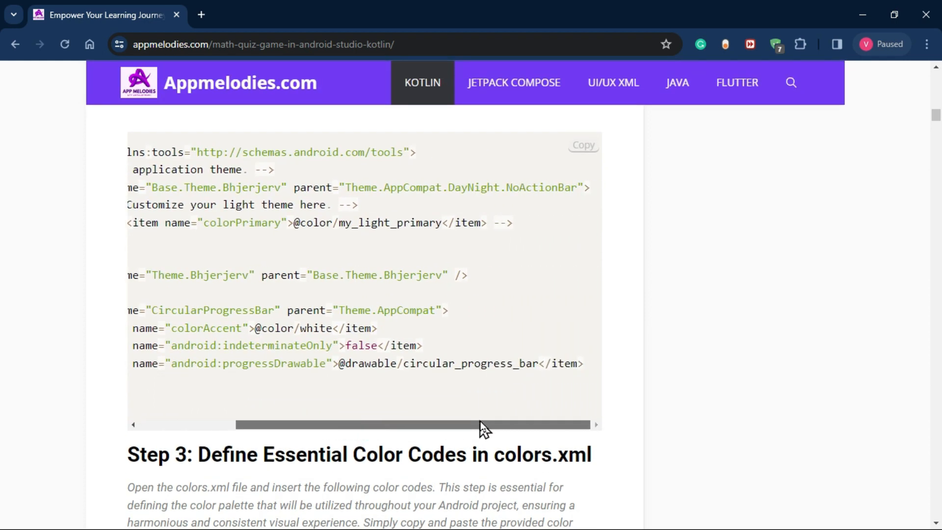
Step: Select the Theme.AppCompat.DayNight.NoActionBar parent name and return to Android Studio
{"action": "left_click", "coordinate": [575, 187]}
{"action": "left_click_drag", "start_coordinate": [576, 187], "coordinate": [348, 181]}
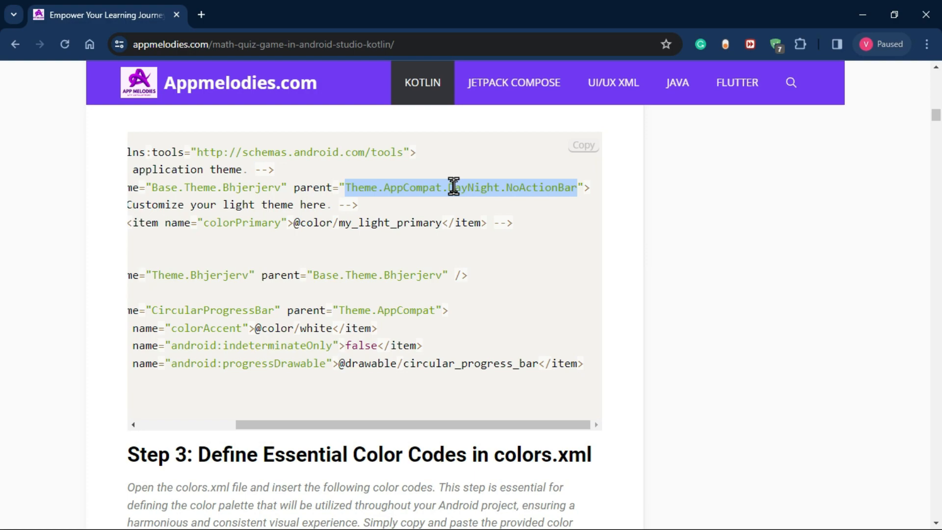
{"action": "key", "text": "alt+Tab"}
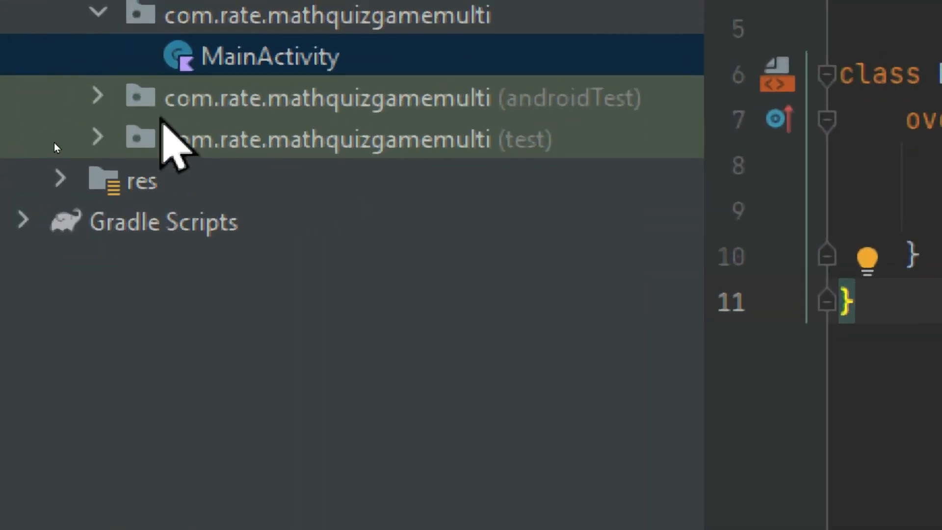
Step: Locate themes.xml under res > values and load it in the editor
{"action": "double_click", "coordinate": [38, 169]}
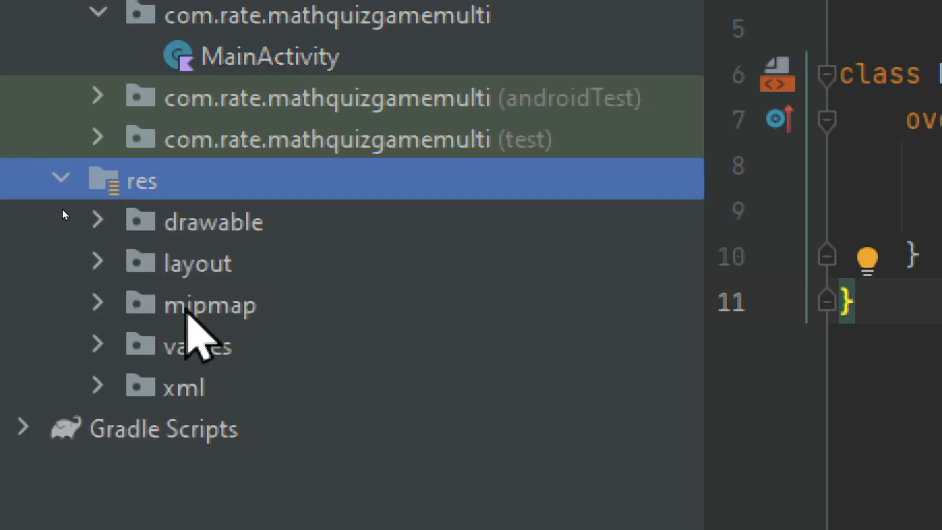
{"action": "left_click", "coordinate": [193, 349]}
{"action": "double_click", "coordinate": [195, 352]}
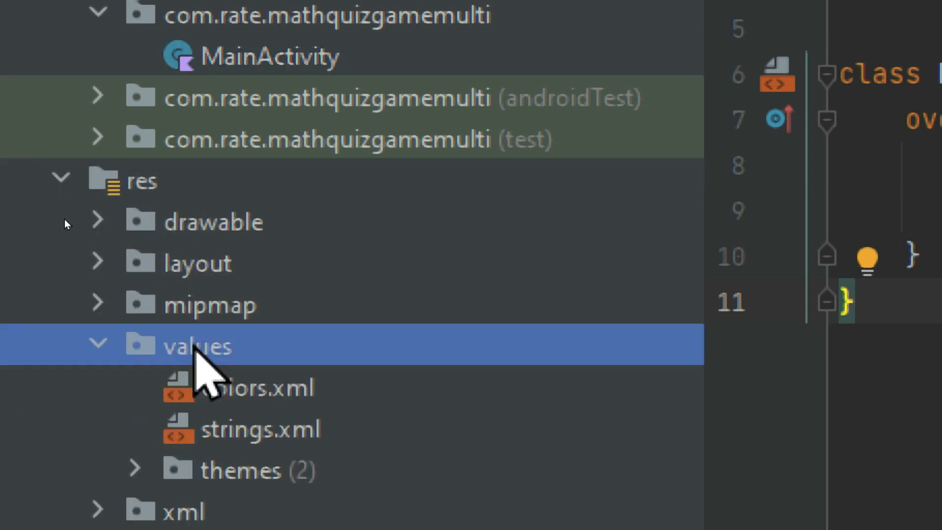
{"action": "left_click", "coordinate": [235, 475]}
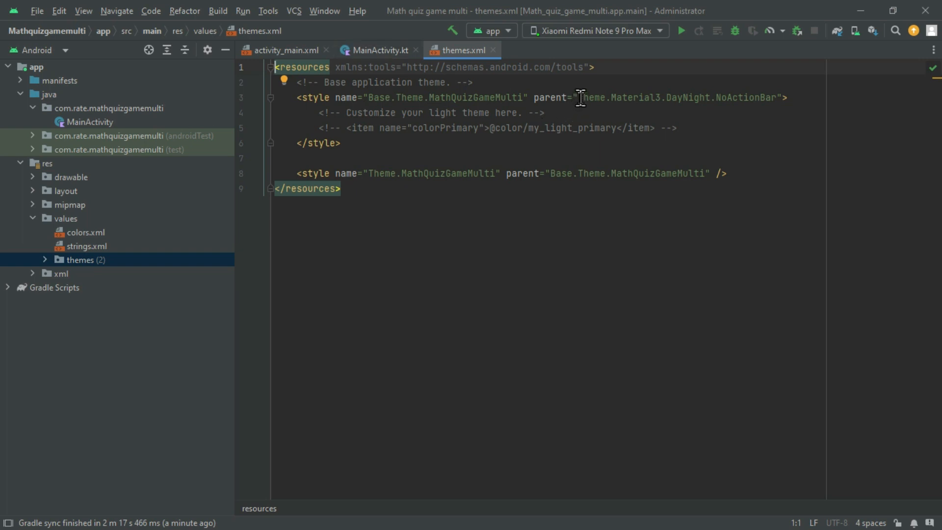
Step: Replace the Material3 parent with Theme.AppCompat.DayNight.NoActionBar and return to the tutorial
{"action": "left_click_drag", "start_coordinate": [579, 98], "coordinate": [778, 97]}
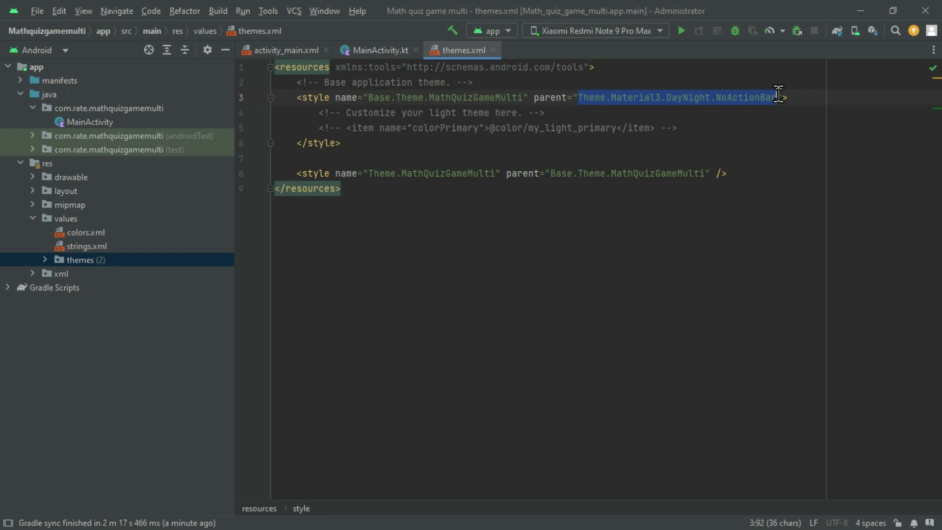
{"action": "right_click", "coordinate": [663, 98]}
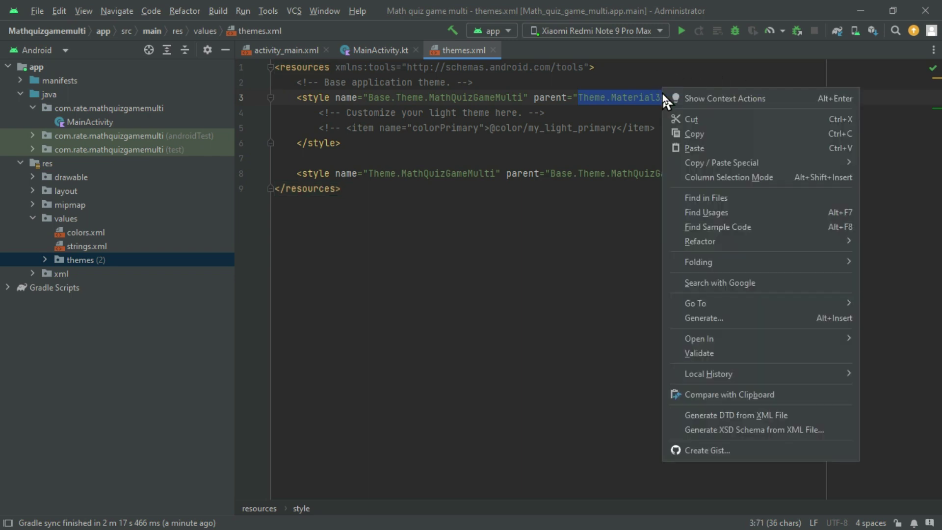
{"action": "left_click", "coordinate": [691, 146]}
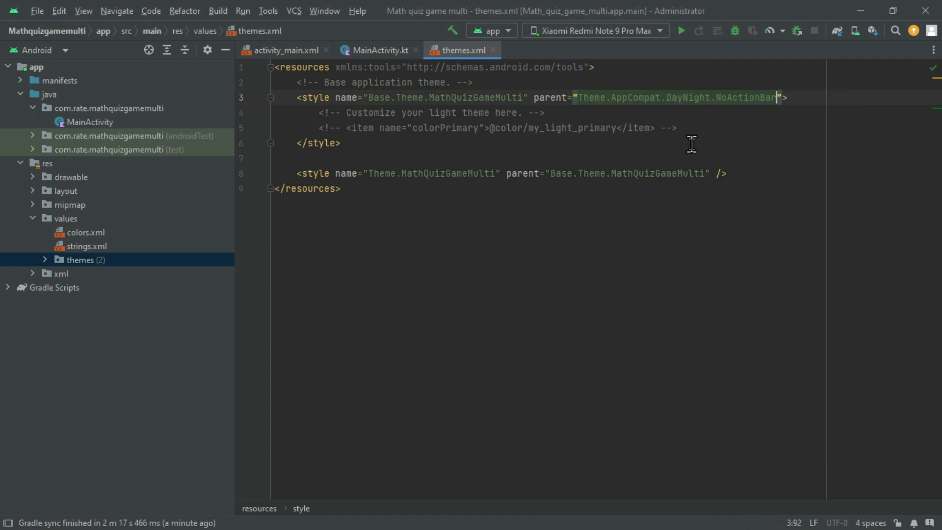
{"action": "key", "text": "alt+Tab"}
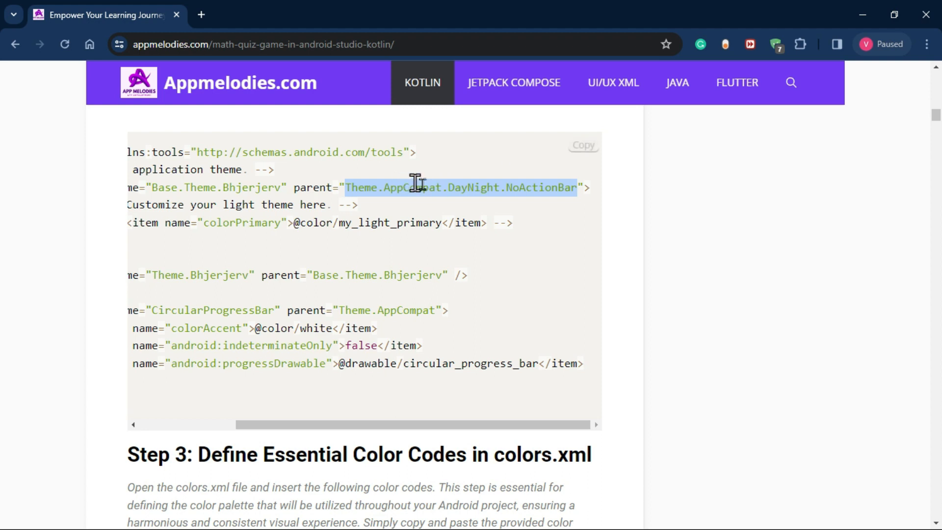
{"action": "scroll", "coordinate": [196, 244], "scroll_direction": "left", "scroll_amount": 3}
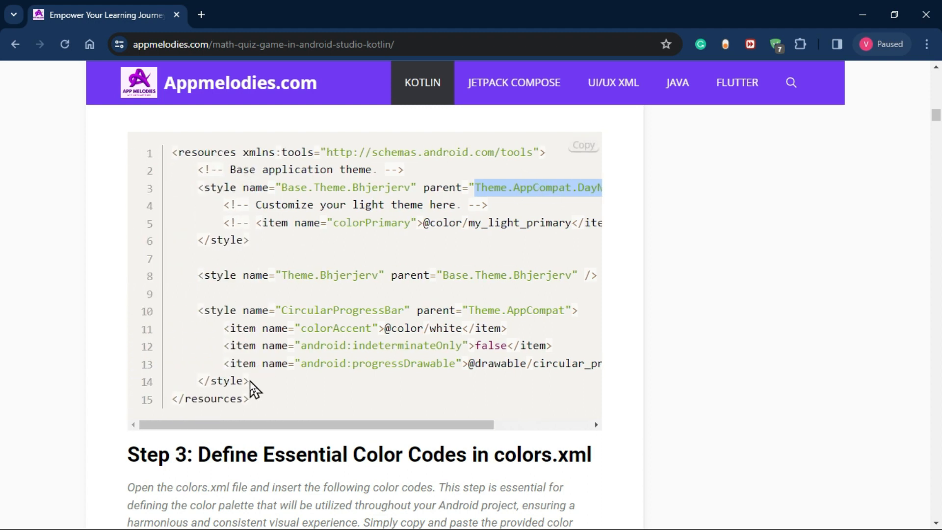
Step: Copy the CircularProgressBar style block from the tutorial's themes code
{"action": "left_click_drag", "start_coordinate": [250, 381], "coordinate": [172, 314]}
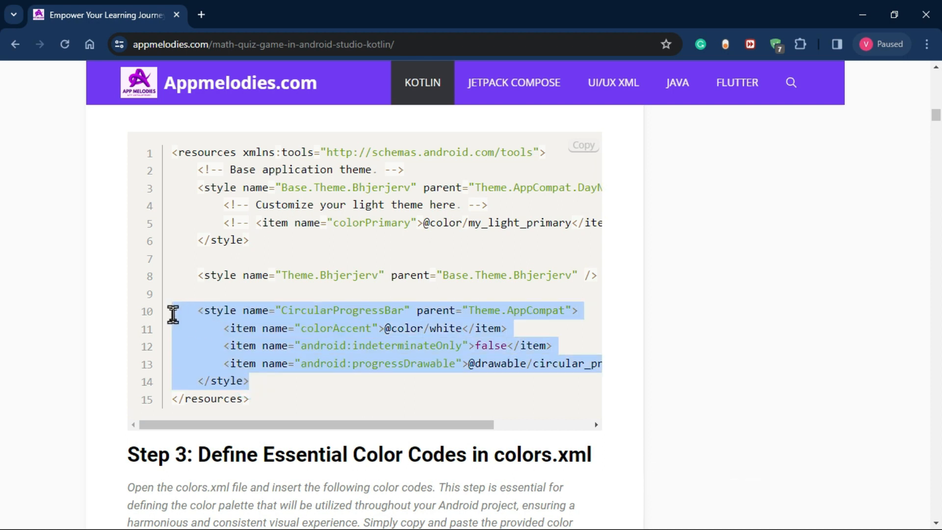
{"action": "right_click", "coordinate": [224, 338]}
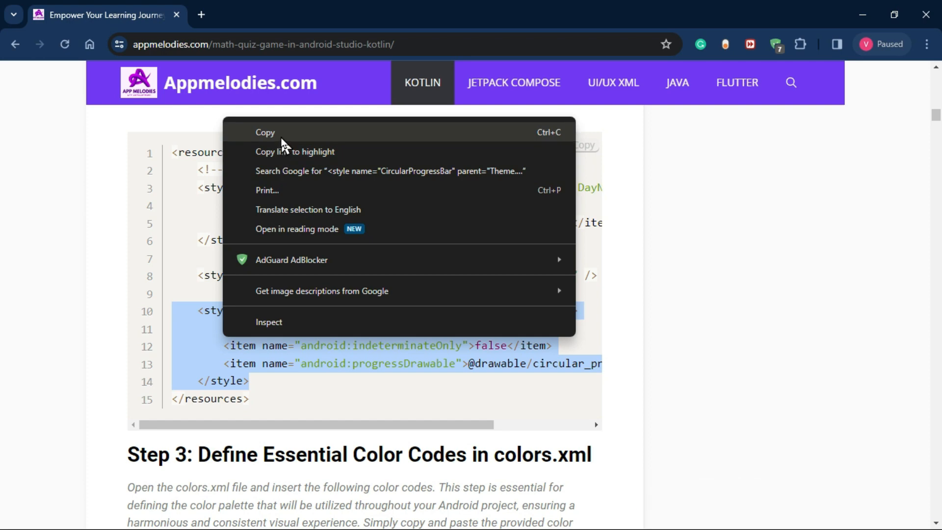
{"action": "left_click", "coordinate": [281, 135]}
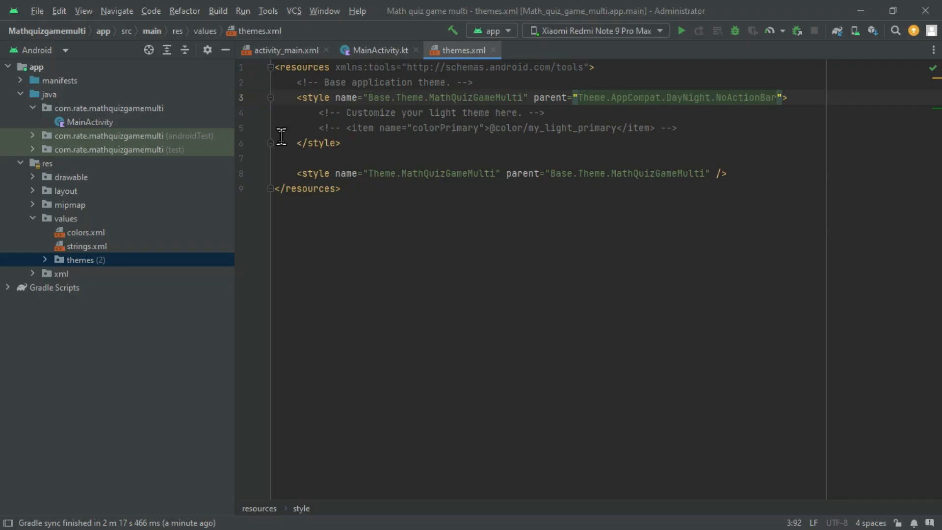
Step: Paste the CircularProgressBar style below the Theme.MathQuizGameMulti style in themes.xml, then return to the tutorial
{"action": "left_click", "coordinate": [745, 170]}
{"action": "key", "text": "Return"}
{"action": "key", "text": "Return"}
{"action": "key", "text": "Return"}
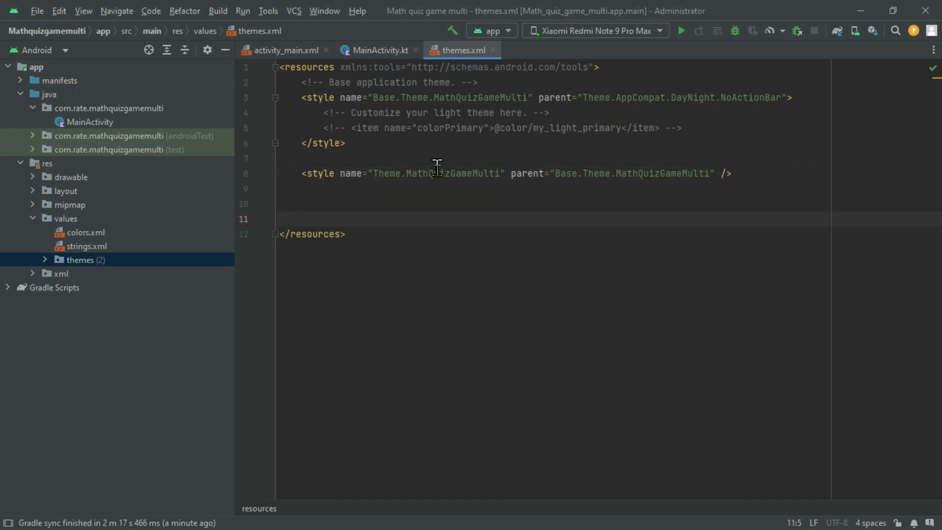
{"action": "right_click", "coordinate": [434, 212]}
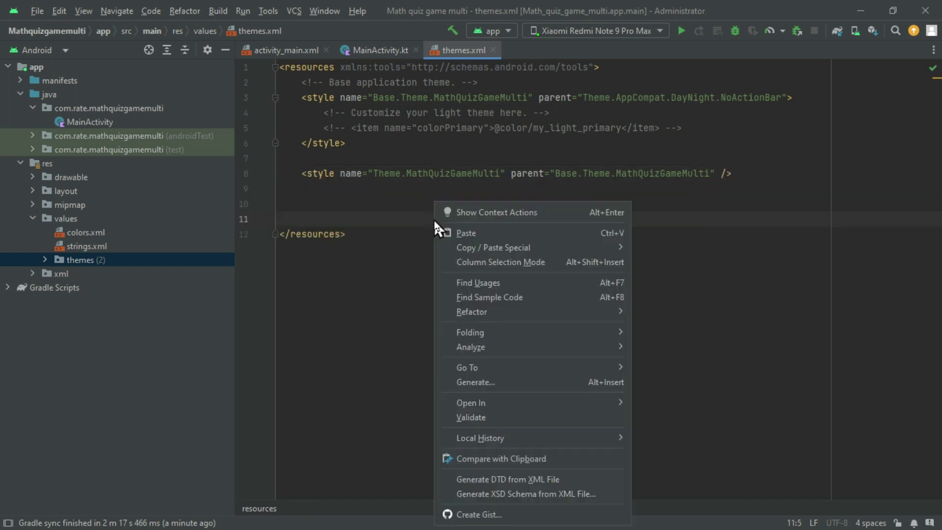
{"action": "left_click", "coordinate": [459, 234]}
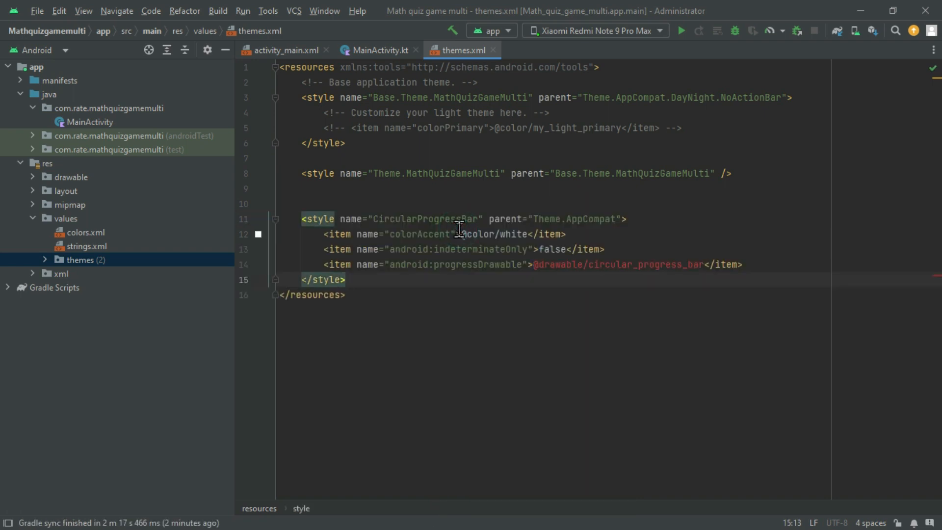
{"action": "key", "text": "Return"}
{"action": "key", "text": "Return"}
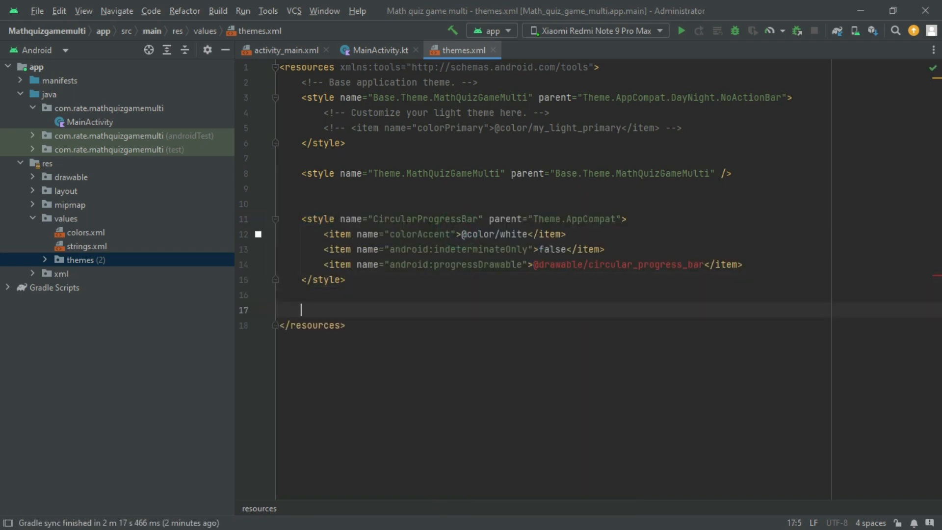
{"action": "key", "text": "alt+Tab"}
{"action": "scroll", "coordinate": [479, 270], "scroll_direction": "down", "scroll_amount": 3}
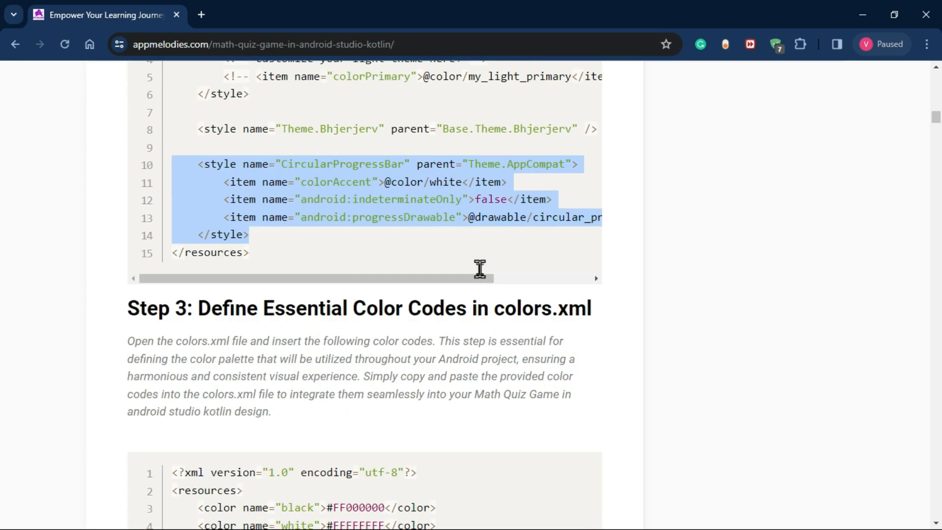
{"action": "scroll", "coordinate": [480, 270], "scroll_direction": "down", "scroll_amount": 2}
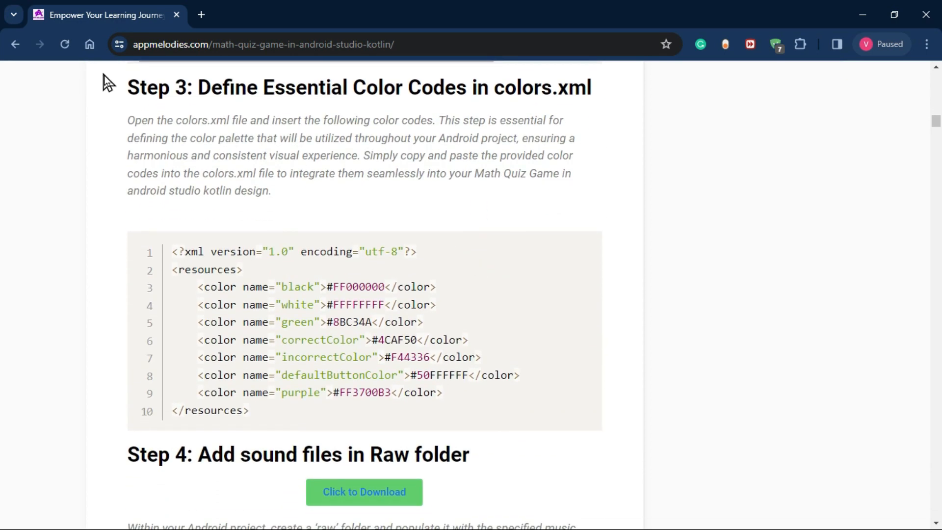
Step: Copy Step 3's green through purple color entries and return to Android Studio
{"action": "left_click_drag", "start_coordinate": [126, 90], "coordinate": [597, 105]}
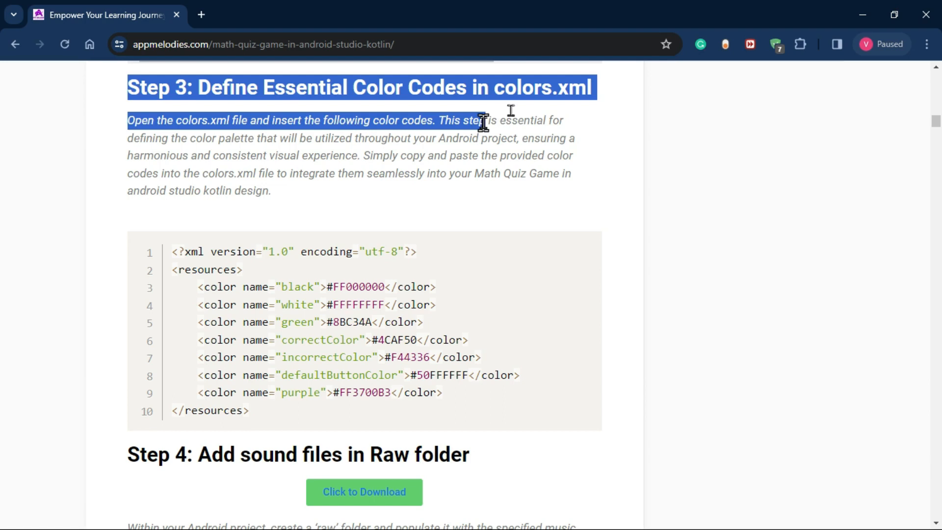
{"action": "left_click", "coordinate": [248, 149]}
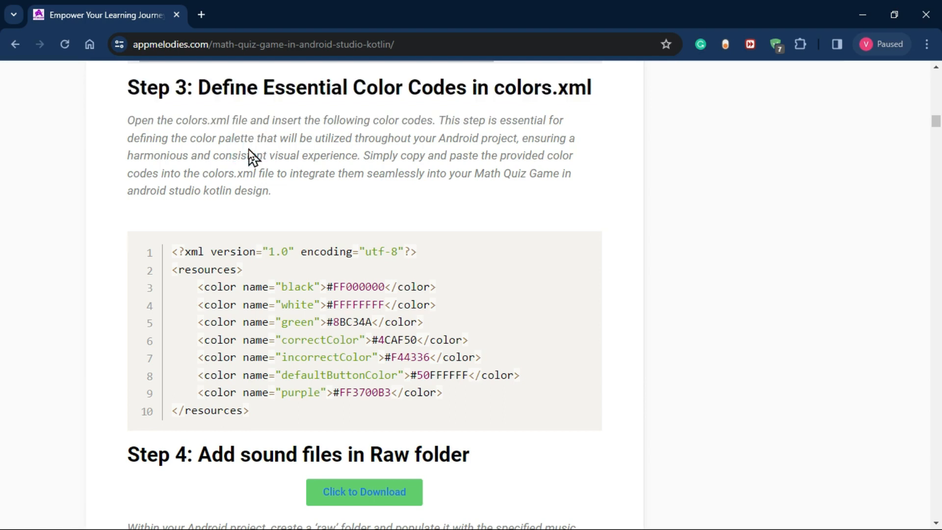
{"action": "mouse_move", "coordinate": [458, 401]}
{"action": "left_click_drag", "start_coordinate": [456, 393], "coordinate": [183, 325]}
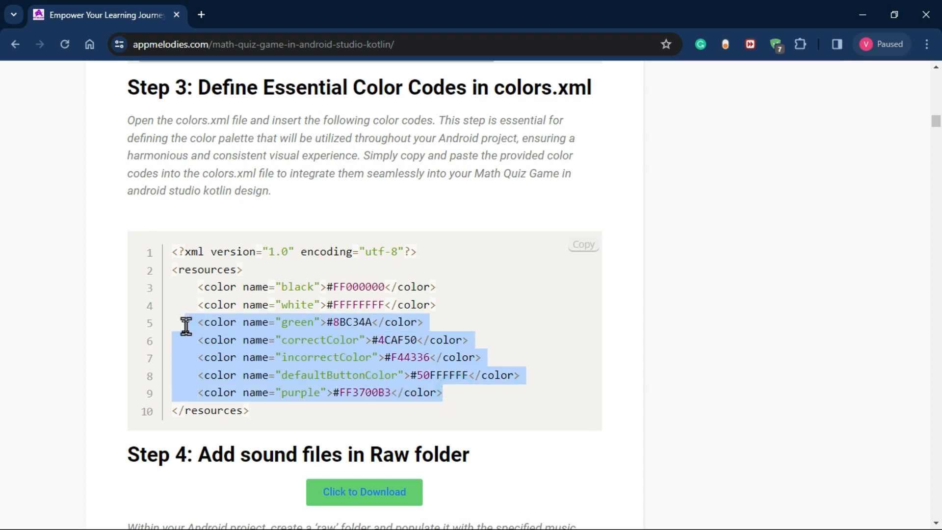
{"action": "right_click", "coordinate": [272, 352]}
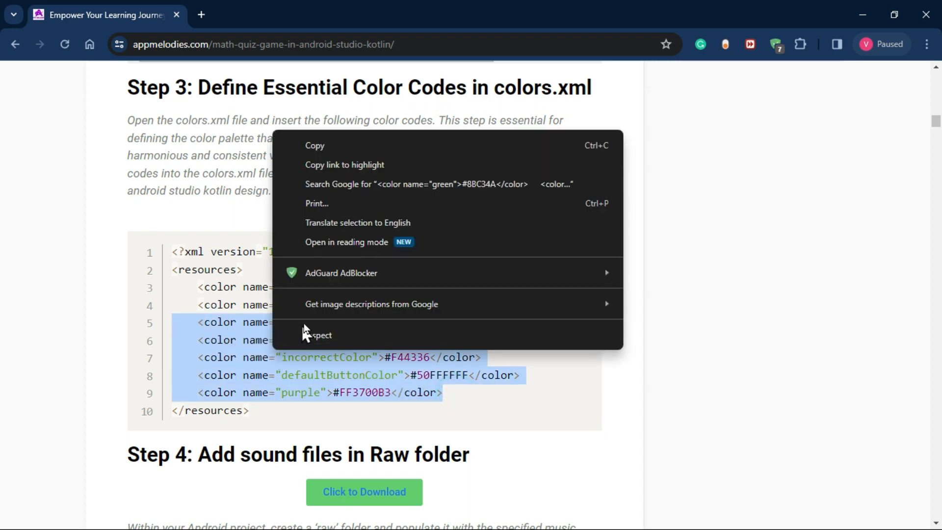
{"action": "left_click", "coordinate": [323, 151]}
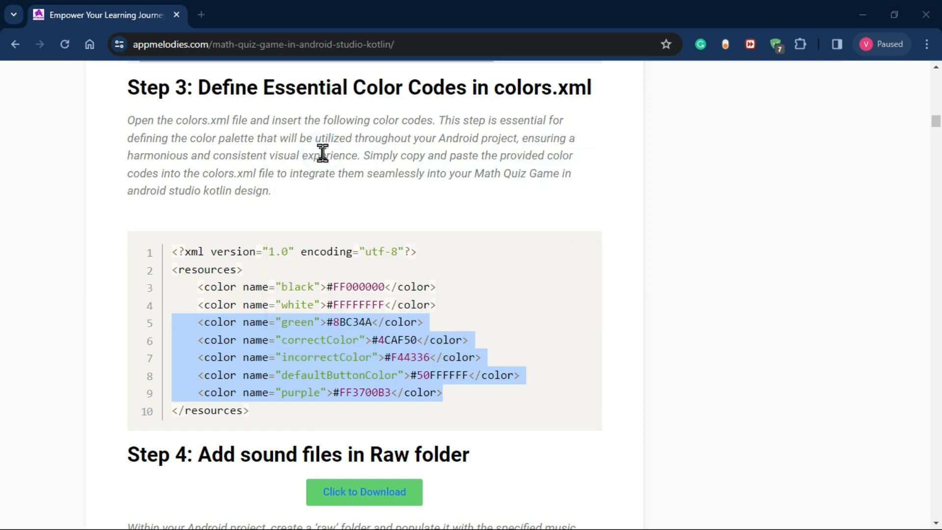
{"action": "key", "text": "alt+Tab"}
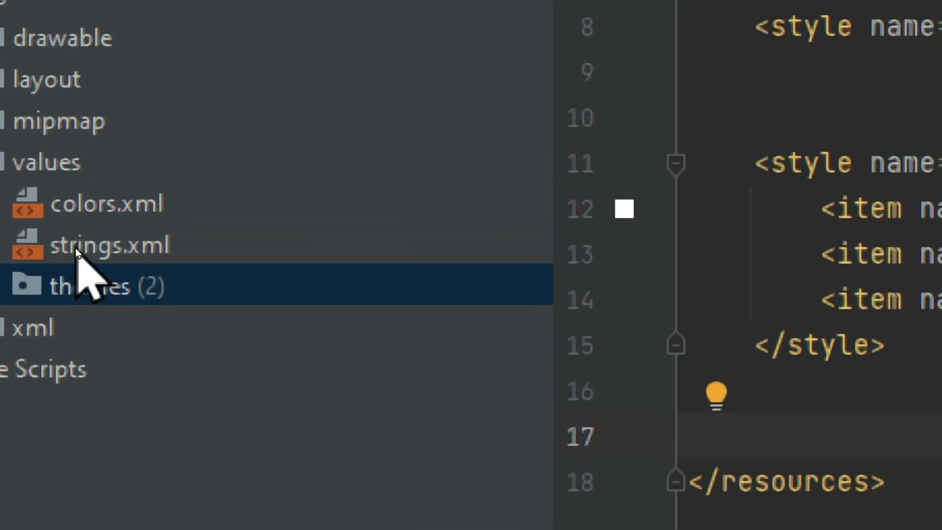
Step: Load colors.xml in the editor with the cursor after the white color entry
{"action": "left_click", "coordinate": [94, 214]}
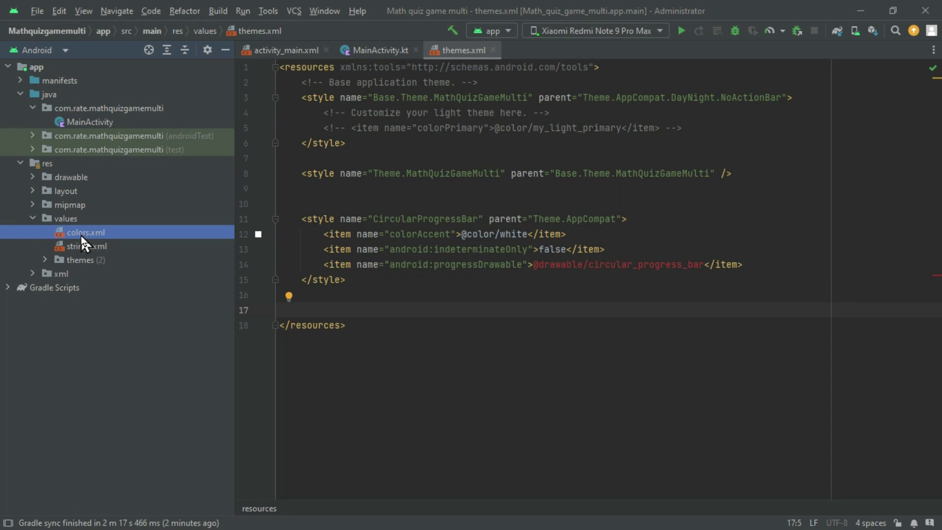
{"action": "double_click", "coordinate": [81, 235]}
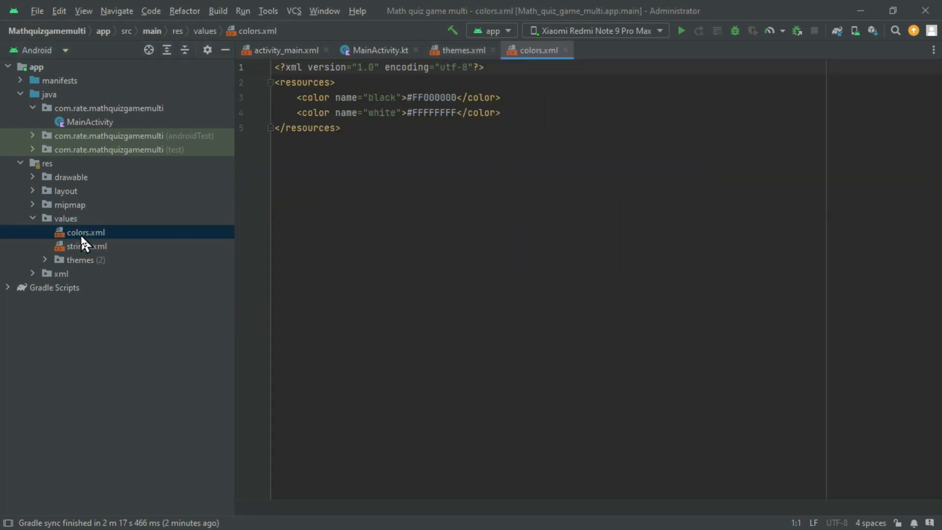
{"action": "left_click", "coordinate": [511, 113]}
Step: Paste the five copied color entries below white in colors.xml, then return to the tutorial
{"action": "key", "text": "Return"}
{"action": "key", "text": "Return"}
{"action": "key", "text": "ctrl+v"}
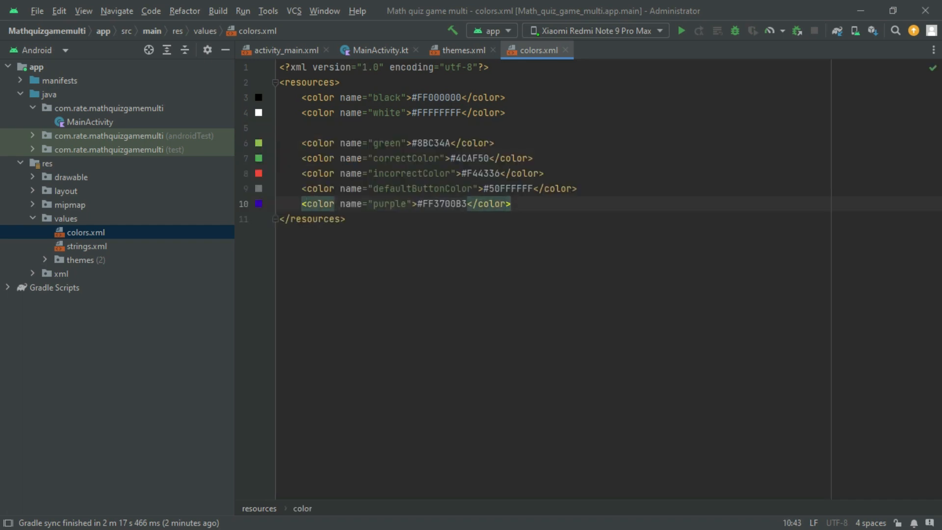
{"action": "key", "text": "alt+Tab"}
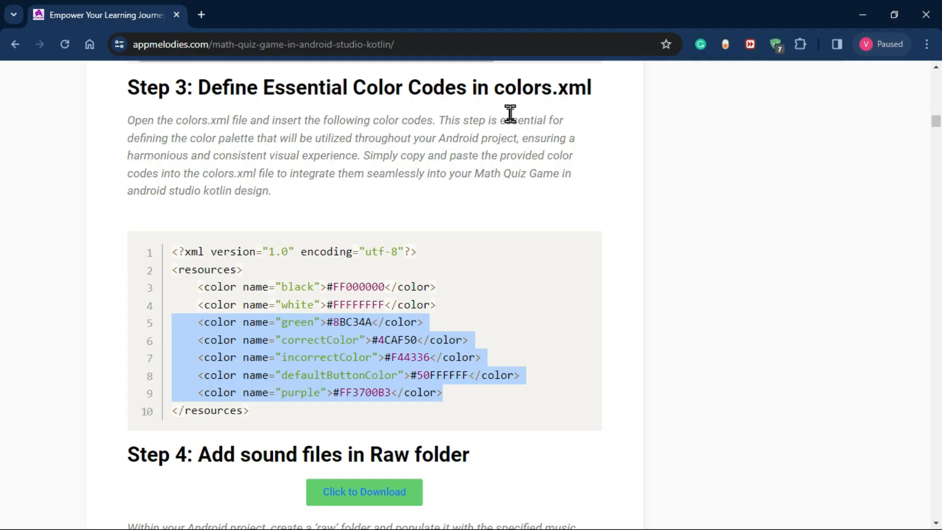
{"action": "scroll", "coordinate": [536, 198], "scroll_direction": "down", "scroll_amount": 2}
{"action": "scroll", "coordinate": [533, 189], "scroll_direction": "down", "scroll_amount": 3}
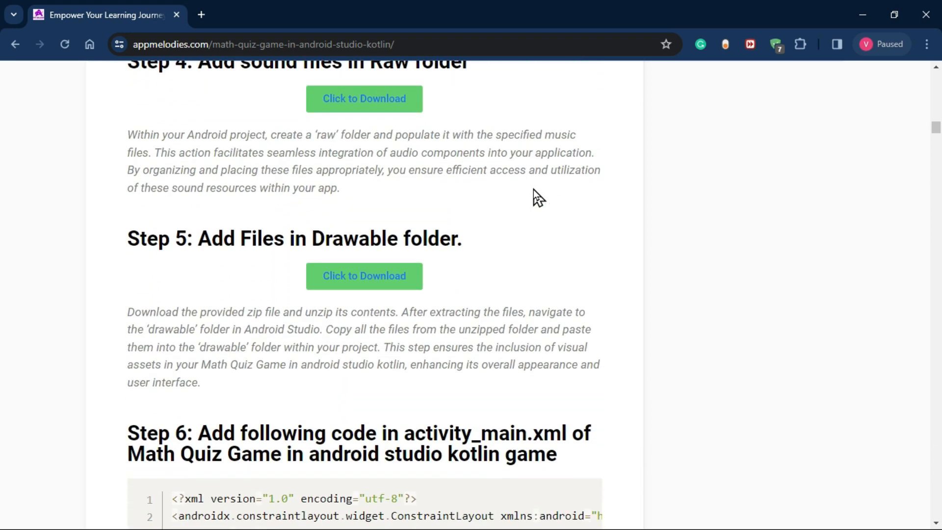
{"action": "scroll", "coordinate": [534, 189], "scroll_direction": "up", "scroll_amount": 1}
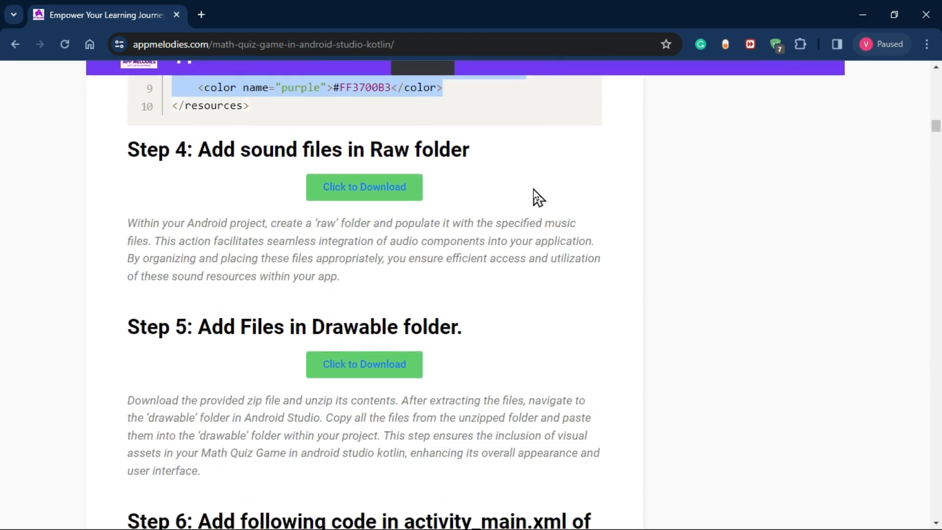
{"action": "scroll", "coordinate": [534, 189], "scroll_direction": "down", "scroll_amount": 1}
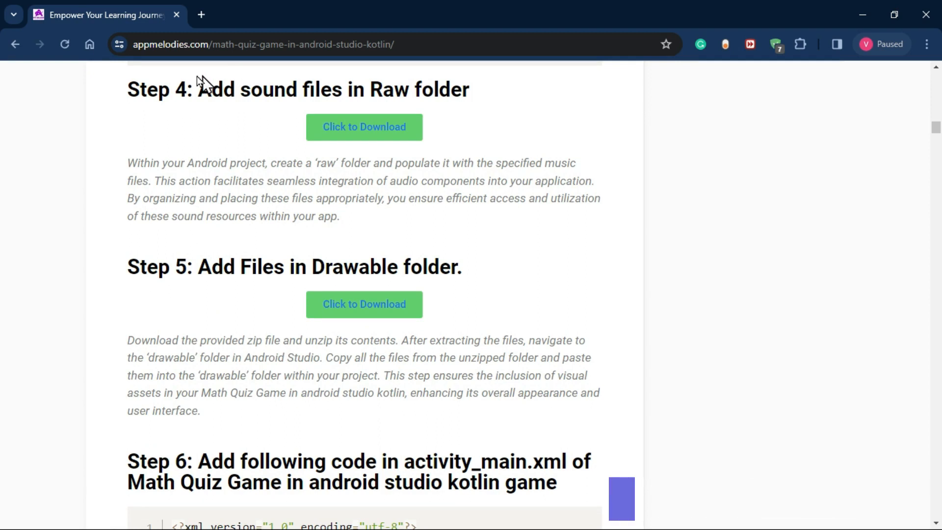
Step: Download the Step 4 audio-files zip and show it in its Downloads folder
{"action": "left_click_drag", "start_coordinate": [127, 93], "coordinate": [485, 96]}
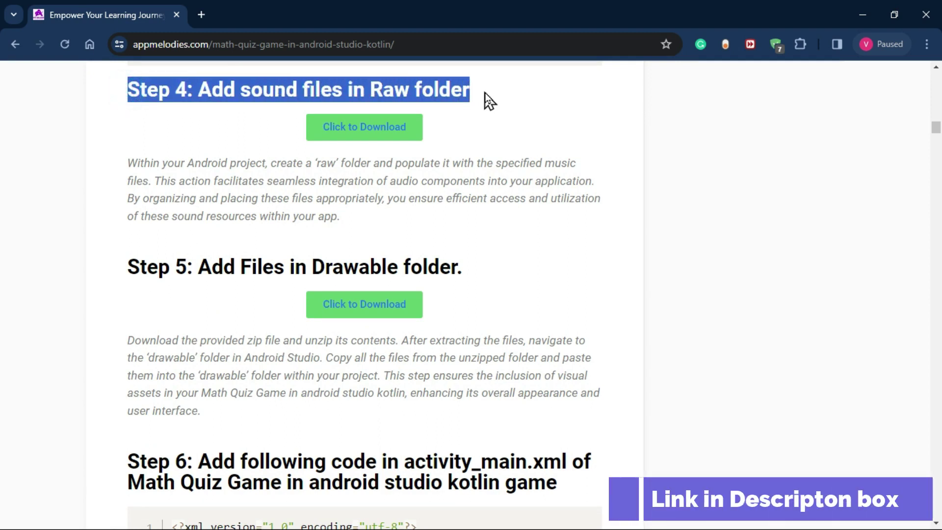
{"action": "left_click", "coordinate": [357, 128]}
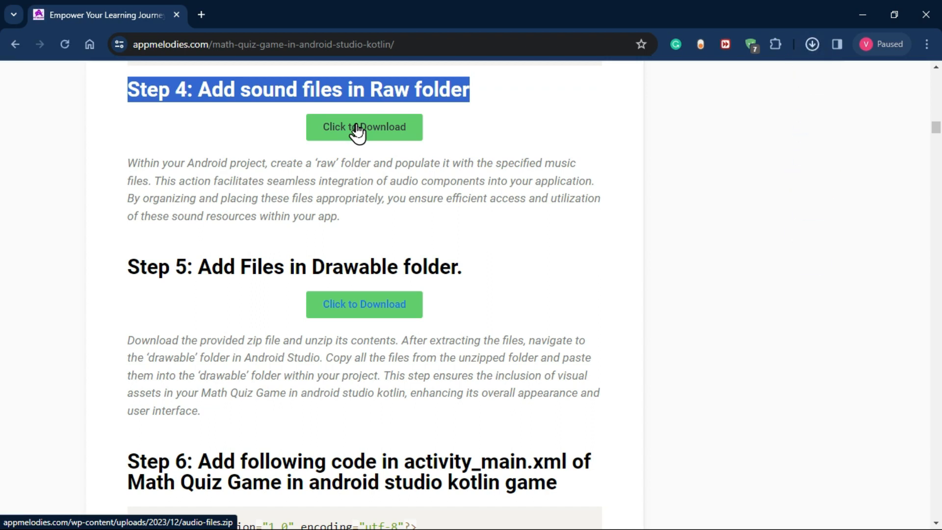
{"action": "left_click", "coordinate": [815, 40]}
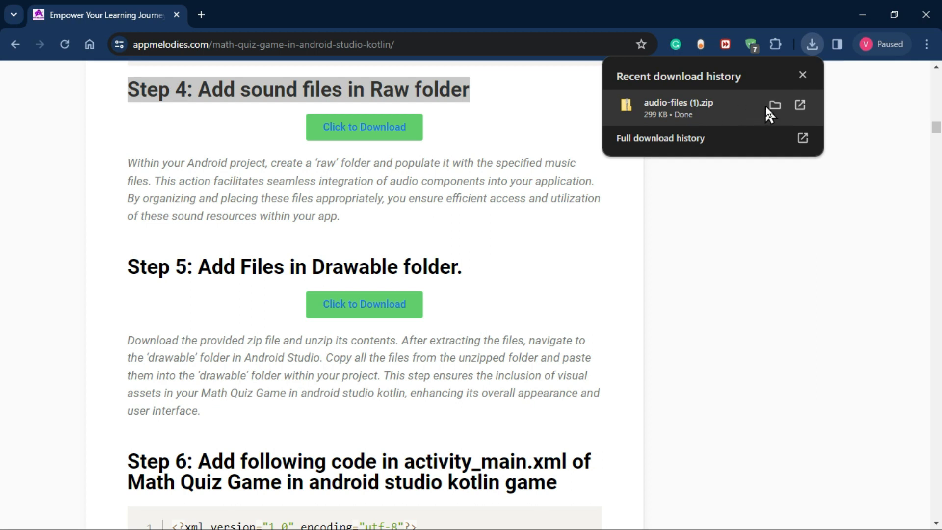
{"action": "left_click", "coordinate": [776, 107]}
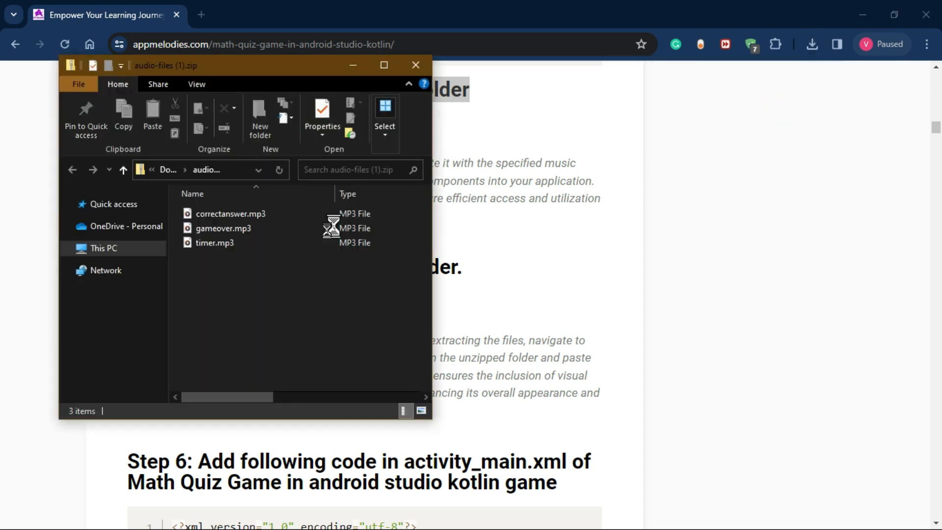
Step: Copy correctanswer.mp3, gameover.mp3 and timer.mp3 from the zip and minimize the Explorer window
{"action": "double_click", "coordinate": [227, 216]}
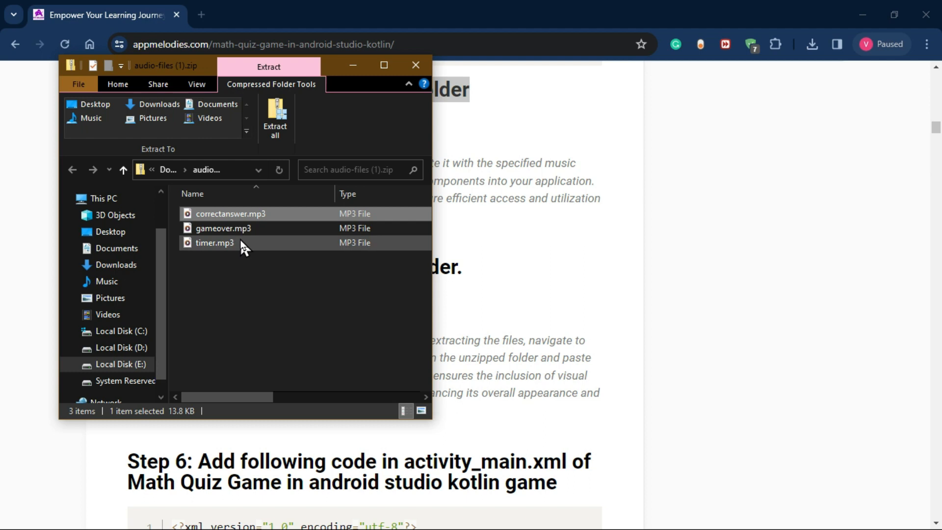
{"action": "left_click", "coordinate": [226, 226], "text": "ctrl"}
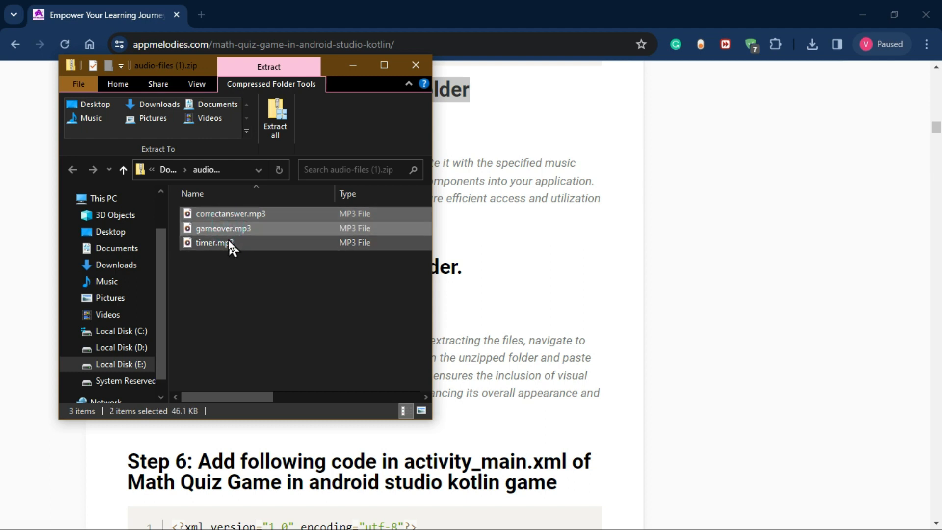
{"action": "left_click", "coordinate": [229, 244], "text": "ctrl"}
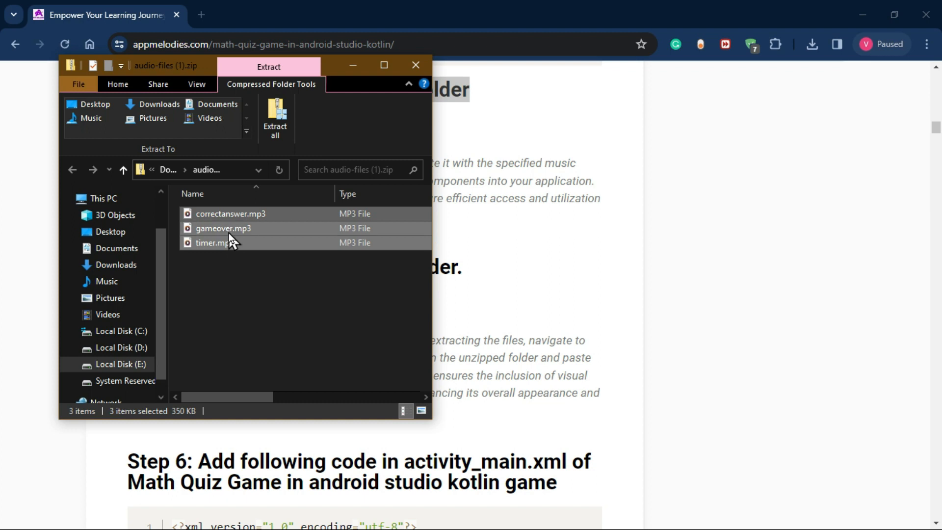
{"action": "right_click", "coordinate": [229, 232]}
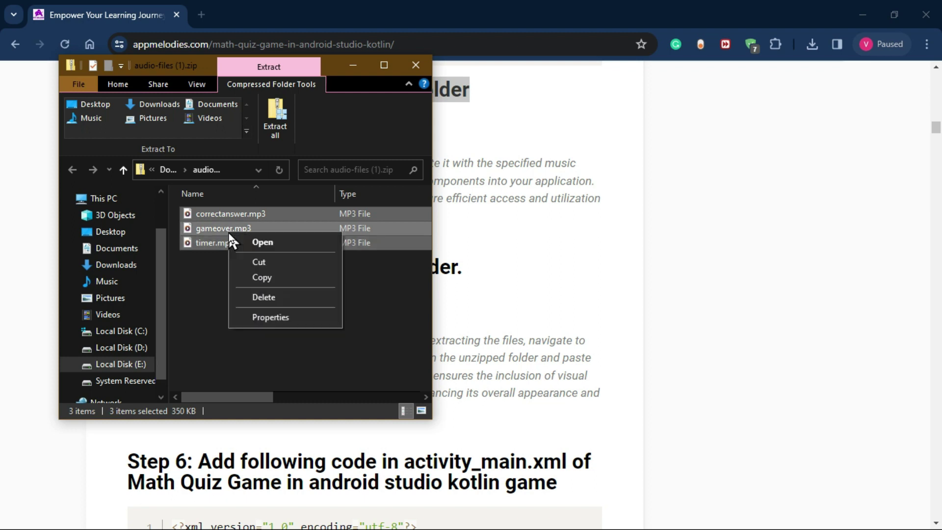
{"action": "left_click", "coordinate": [260, 280]}
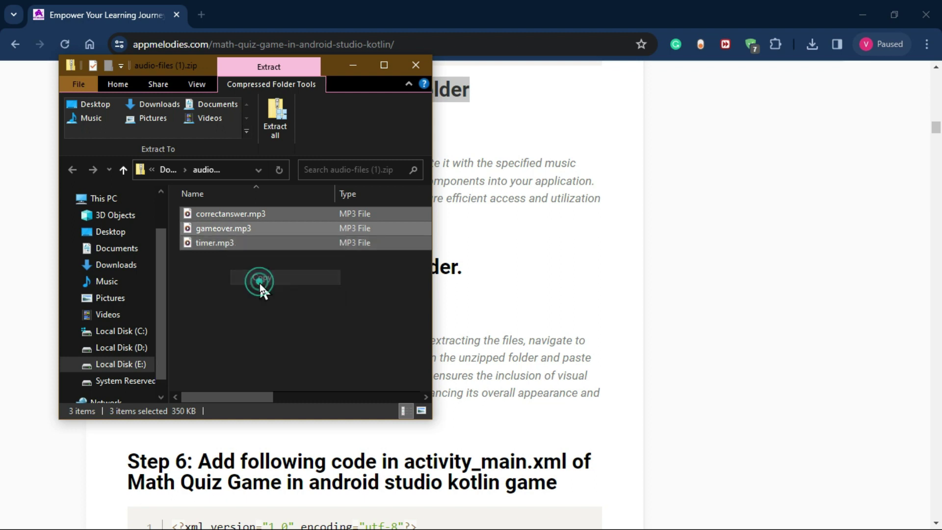
{"action": "left_click", "coordinate": [354, 67]}
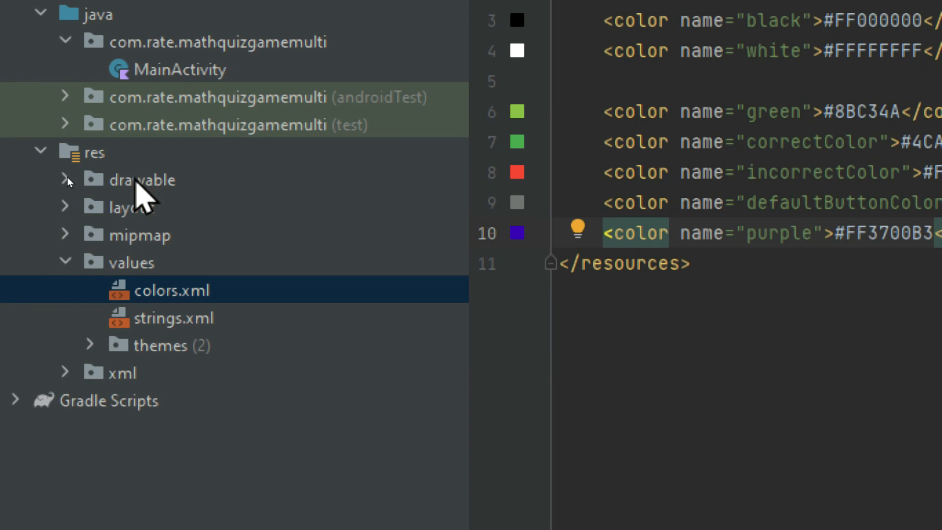
Step: Create a new Android Resource Directory of type raw under res
{"action": "left_click", "coordinate": [134, 184]}
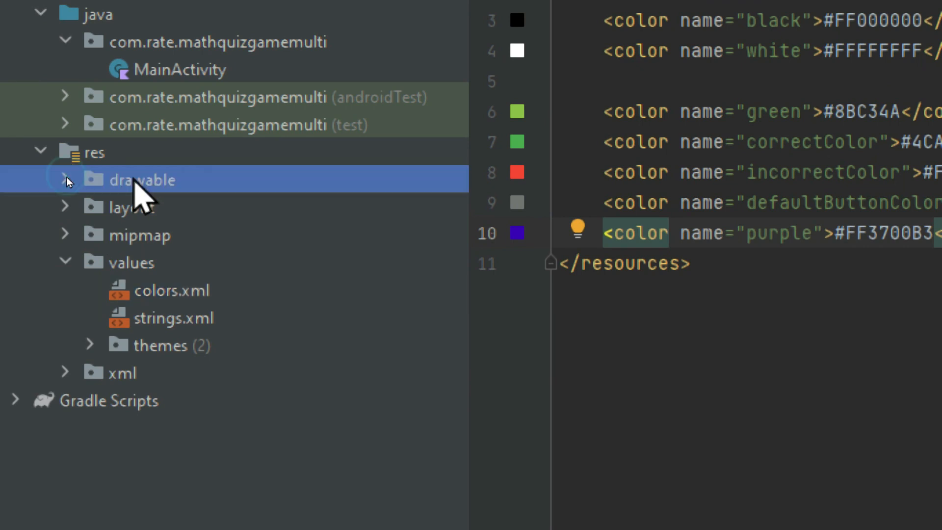
{"action": "left_click", "coordinate": [44, 166]}
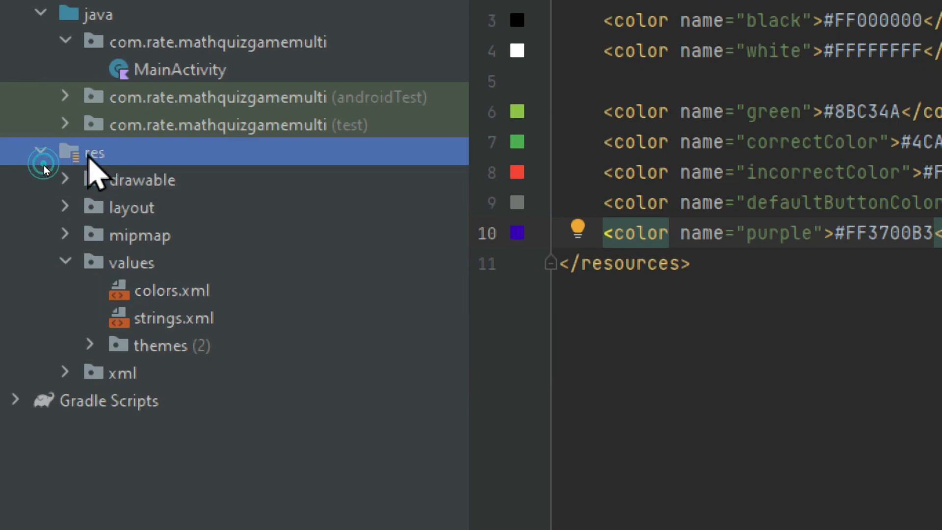
{"action": "right_click", "coordinate": [88, 158]}
{"action": "mouse_move", "coordinate": [251, 104]}
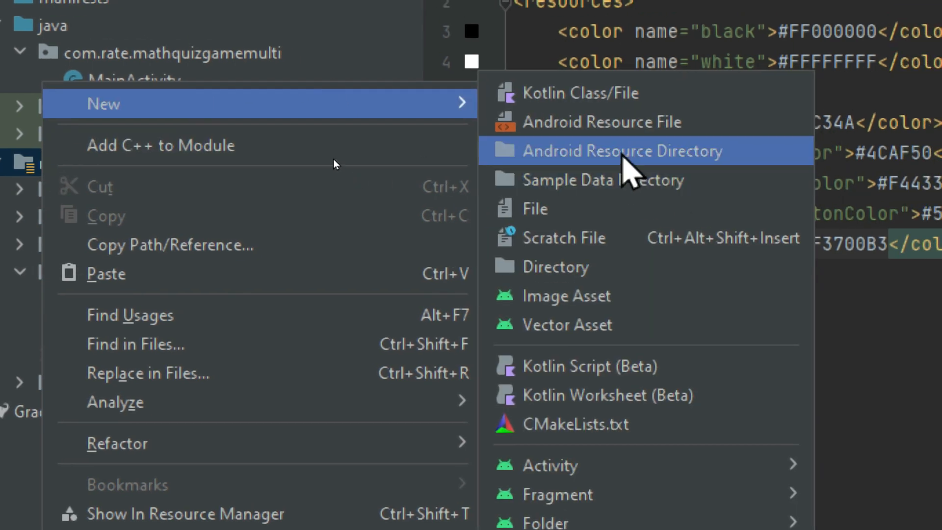
{"action": "left_click", "coordinate": [666, 139]}
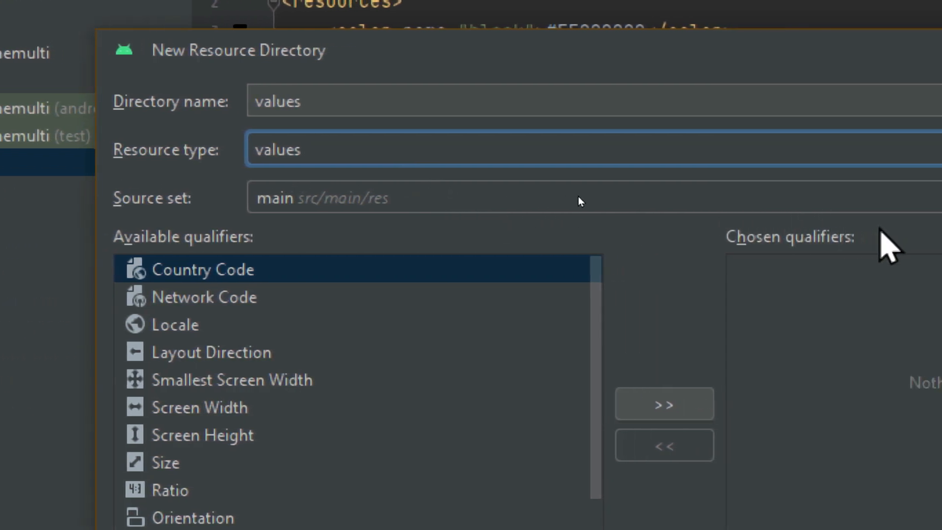
{"action": "left_click", "coordinate": [272, 161]}
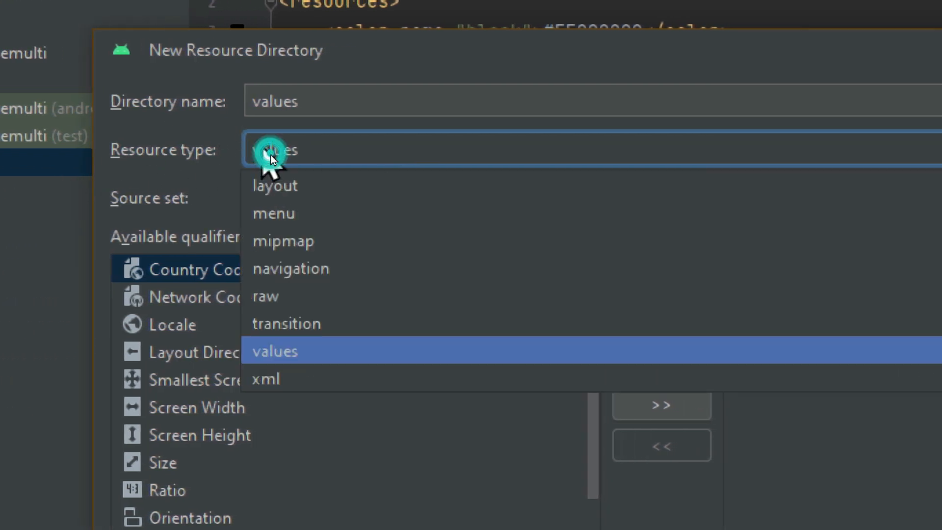
{"action": "left_click", "coordinate": [282, 298]}
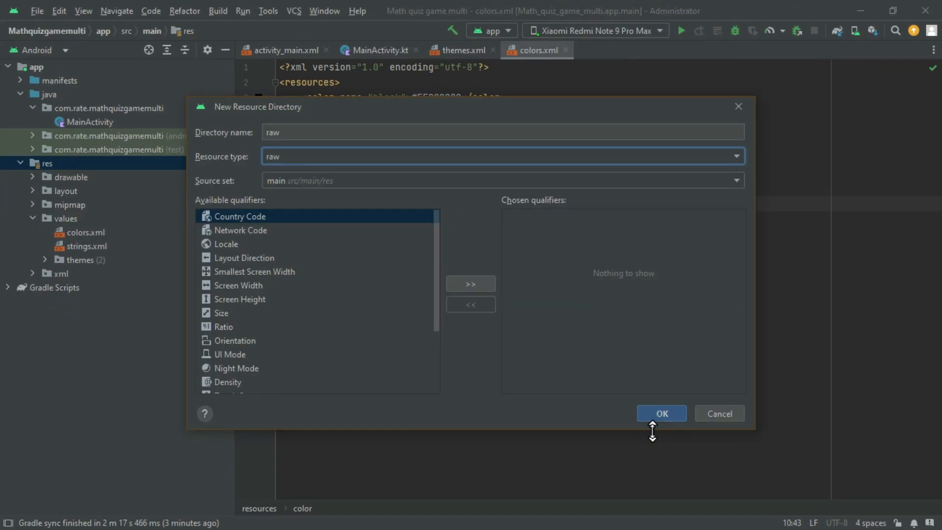
{"action": "left_click", "coordinate": [666, 411]}
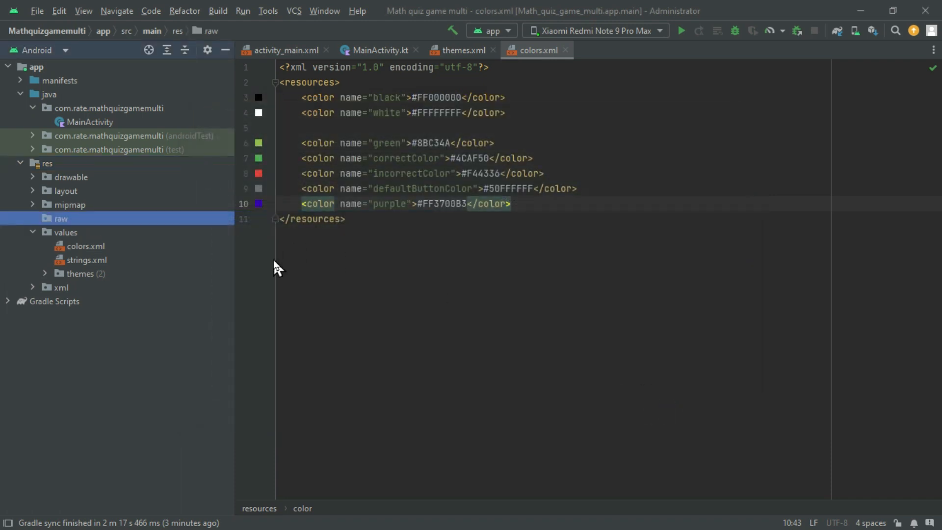
Step: Paste the three MP3 files into the raw folder and return to the tutorial page
{"action": "right_click", "coordinate": [65, 217]}
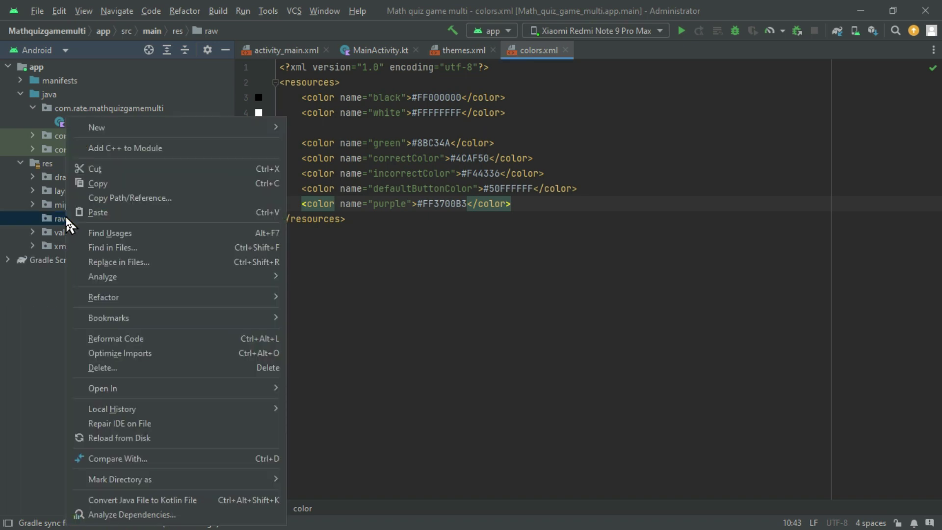
{"action": "left_click", "coordinate": [94, 213]}
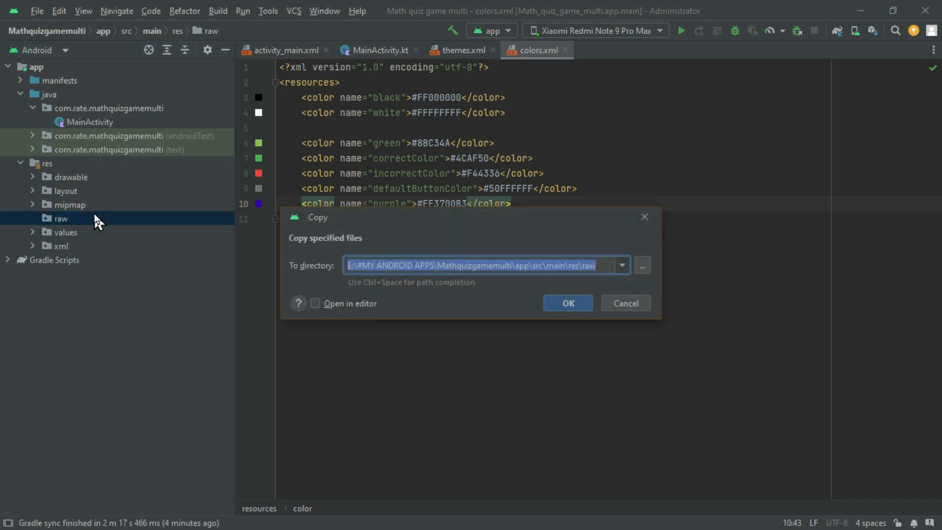
{"action": "left_click", "coordinate": [569, 302]}
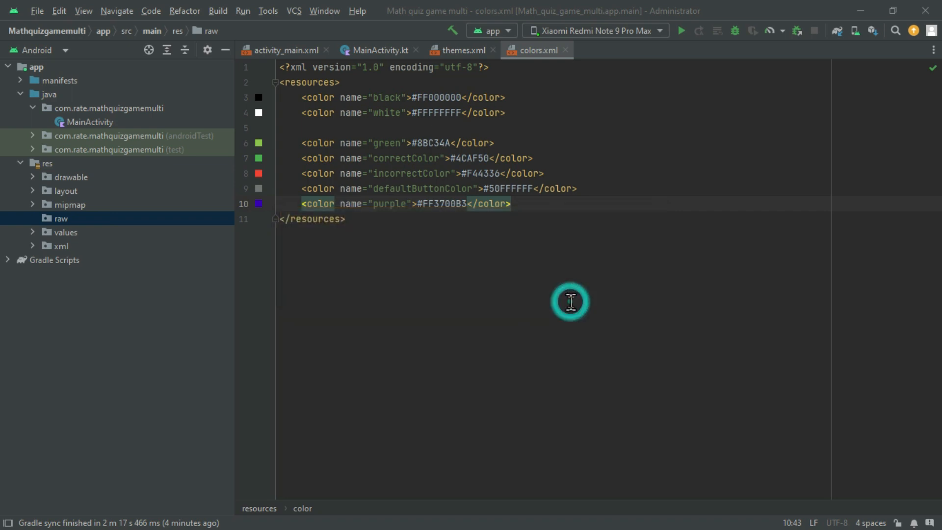
{"action": "double_click", "coordinate": [55, 219]}
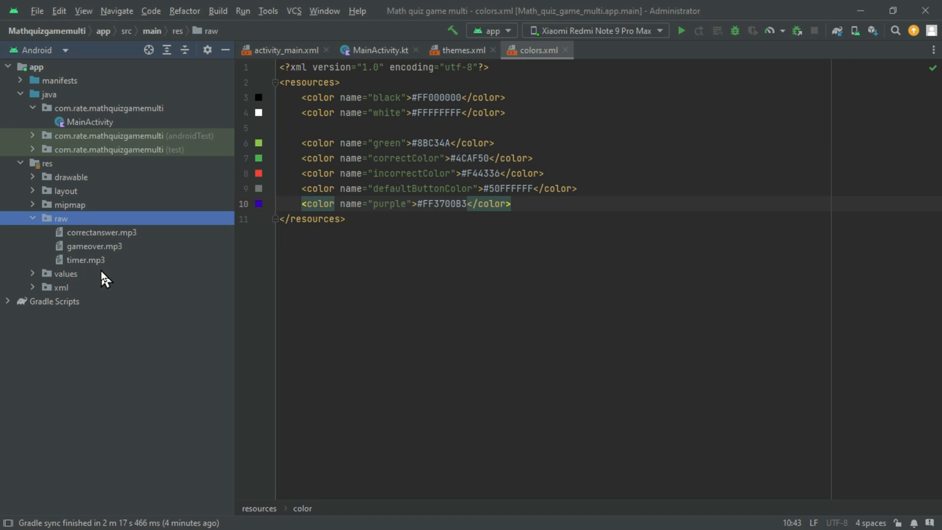
{"action": "key", "text": "alt+Tab"}
{"action": "key", "text": "alt+Tab"}
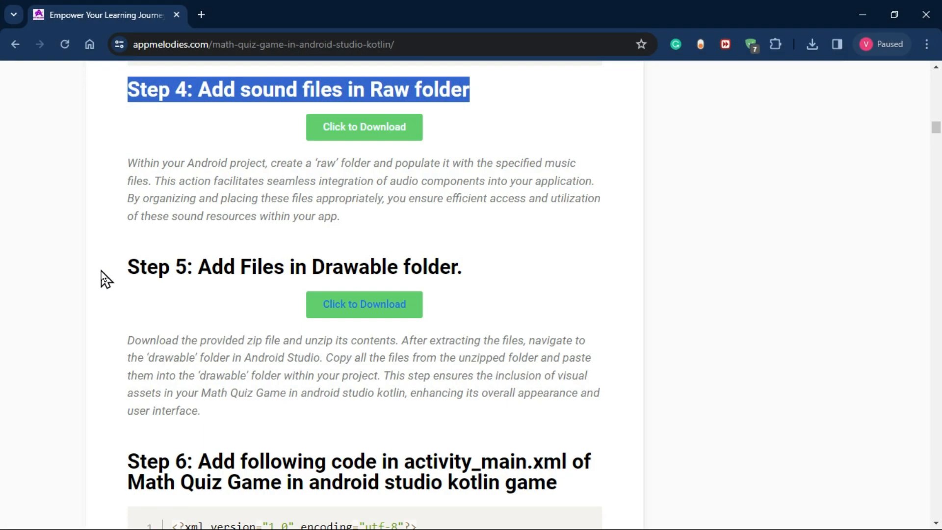
{"action": "scroll", "coordinate": [448, 293], "scroll_direction": "down", "scroll_amount": 3}
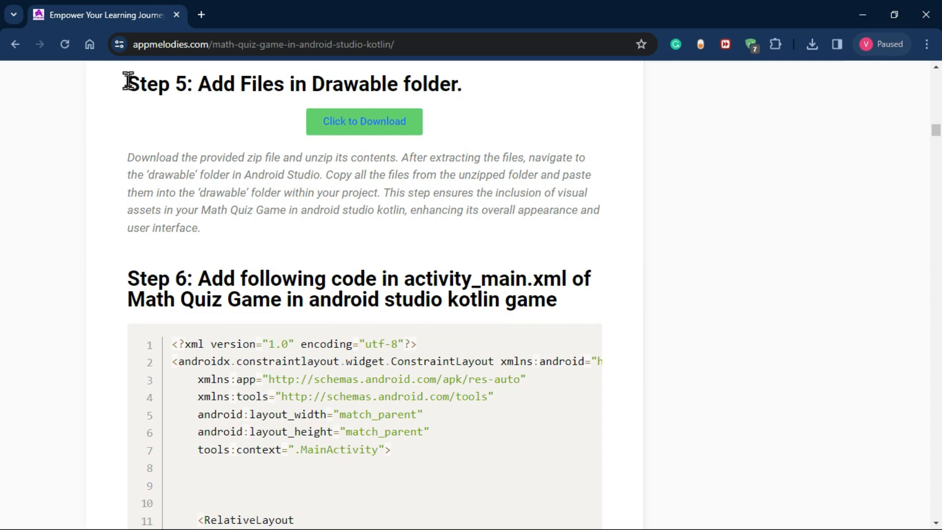
Step: Download the Step 5 math-quiz-drawable zip and open it from the downloads panel
{"action": "mouse_move", "coordinate": [128, 81]}
{"action": "left_mouse_down"}
{"action": "mouse_move", "coordinate": [458, 90]}
{"action": "mouse_move", "coordinate": [471, 101]}
{"action": "left_mouse_up"}
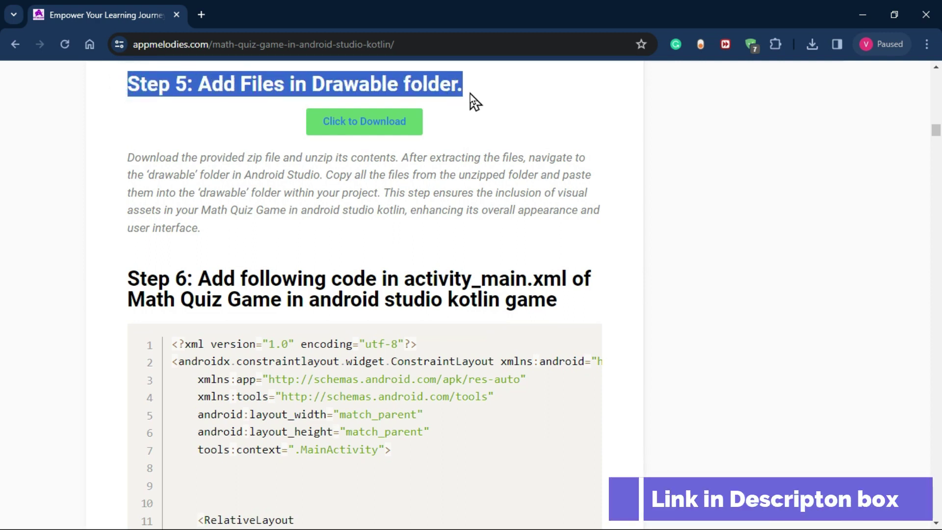
{"action": "left_click", "coordinate": [352, 131]}
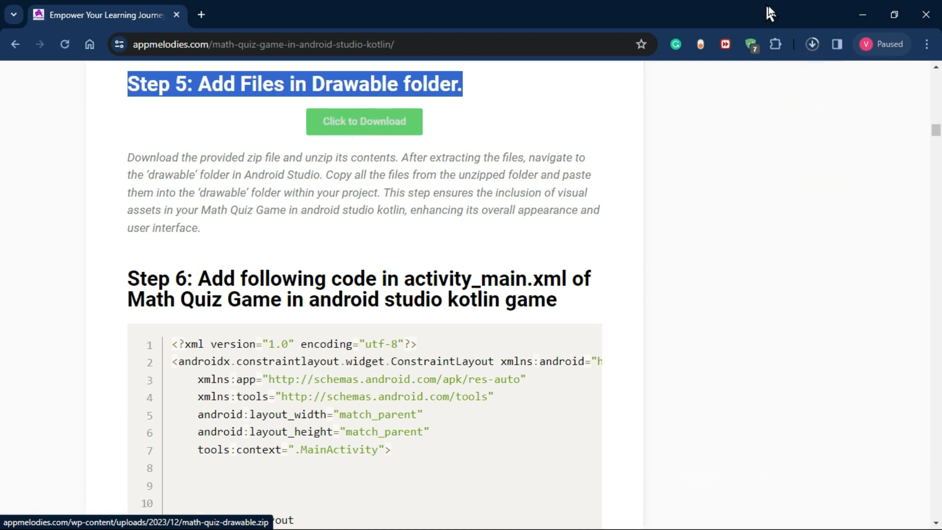
{"action": "left_click", "coordinate": [813, 46]}
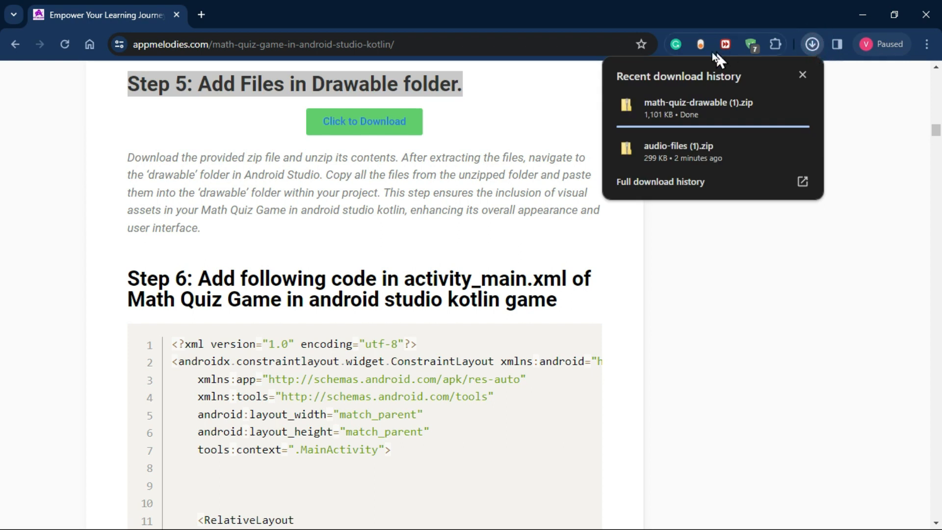
{"action": "left_click", "coordinate": [686, 102]}
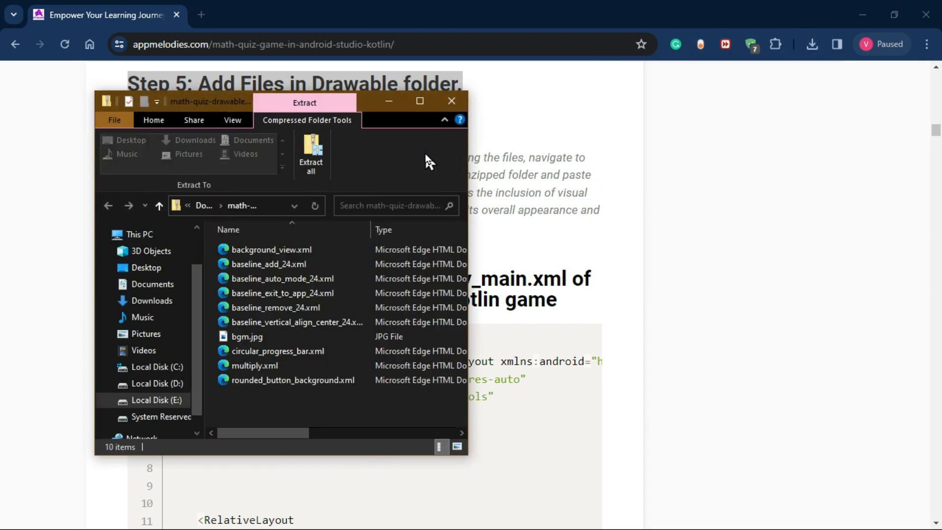
Step: Select all ten drawable files in the zip, copy them, and switch to Android Studio
{"action": "left_click", "coordinate": [261, 304]}
{"action": "key", "text": "ctrl+a"}
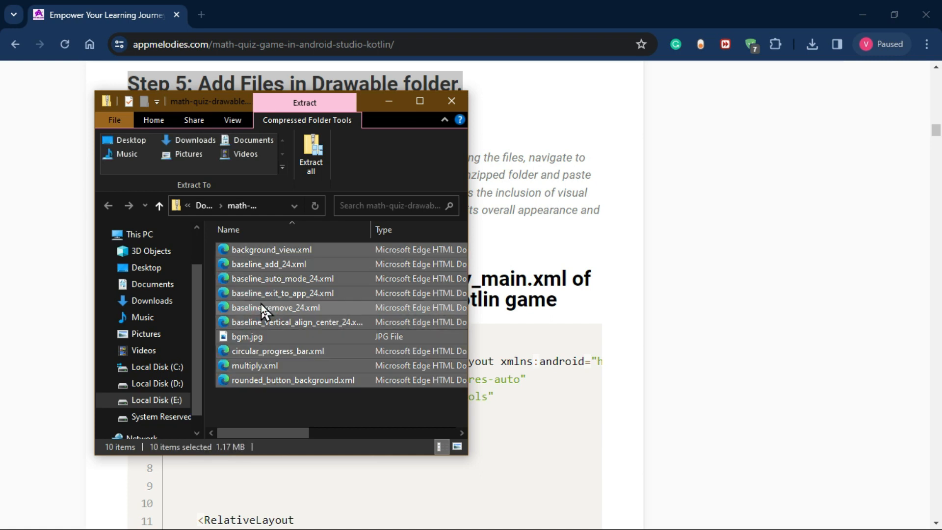
{"action": "right_click", "coordinate": [289, 294]}
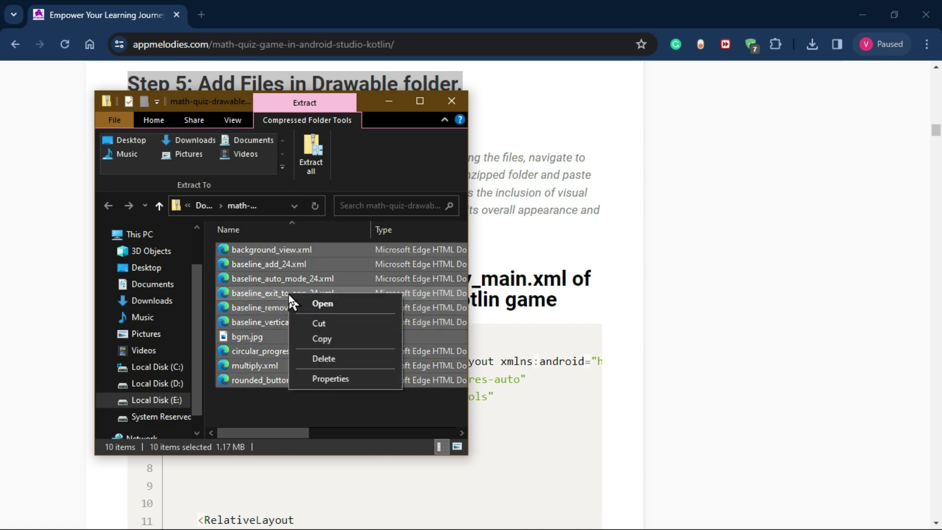
{"action": "left_click", "coordinate": [318, 341]}
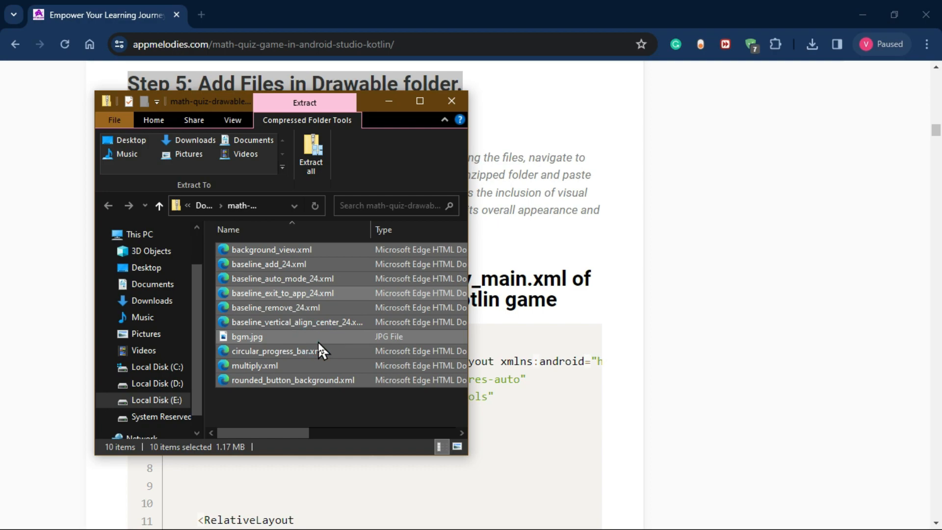
{"action": "key", "text": "alt+Tab"}
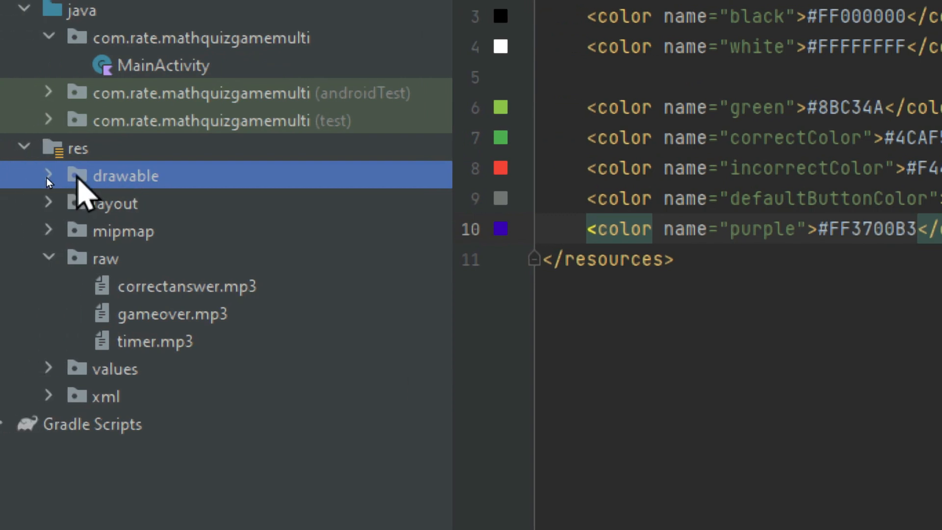
Step: Paste the ten files into the drawable folder, expand it, and return to the browser
{"action": "right_click", "coordinate": [46, 178]}
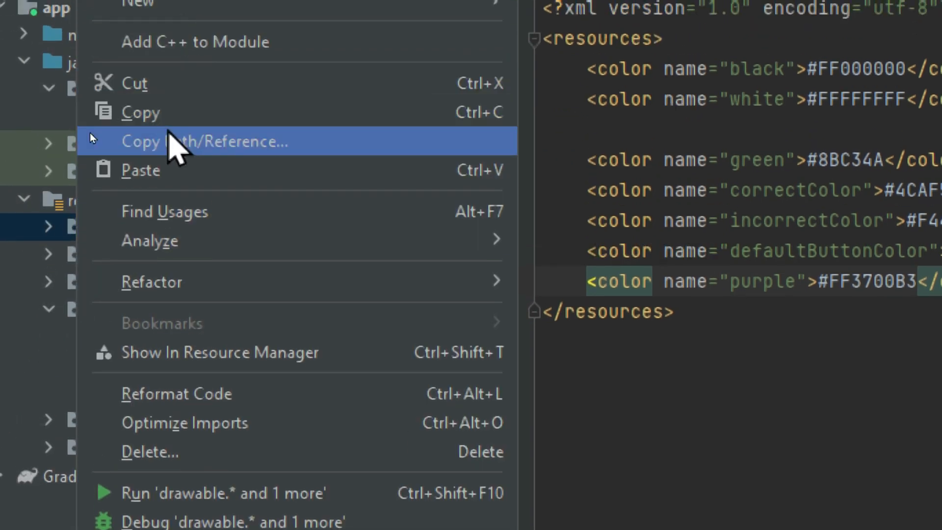
{"action": "left_click", "coordinate": [82, 156]}
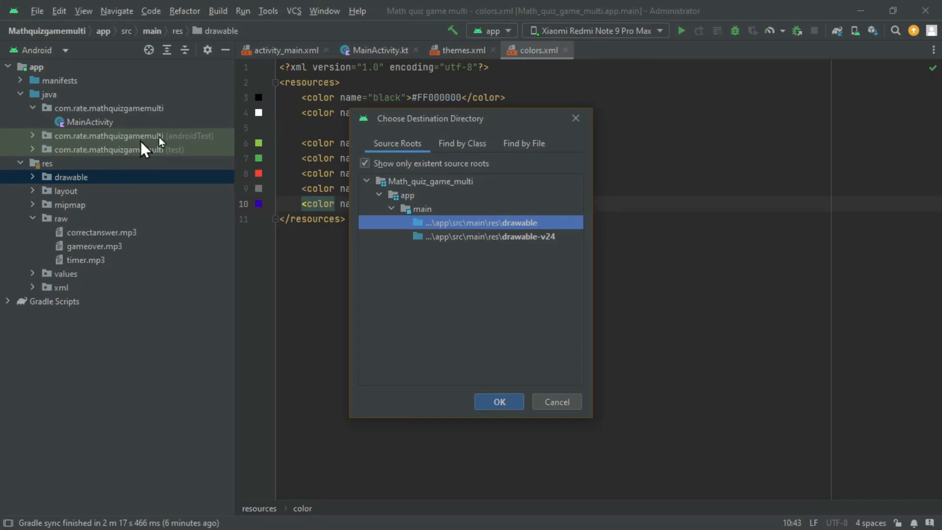
{"action": "left_click", "coordinate": [500, 395]}
{"action": "left_click", "coordinate": [557, 303]}
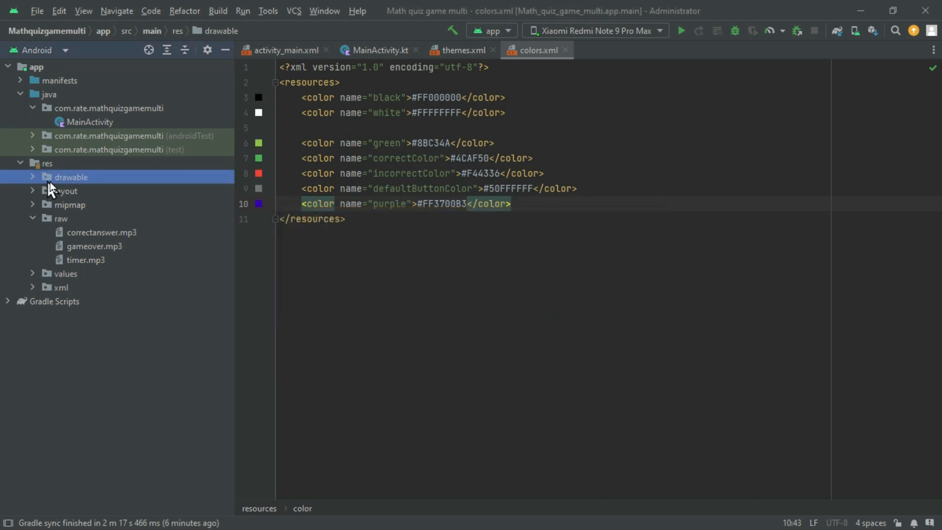
{"action": "double_click", "coordinate": [68, 178]}
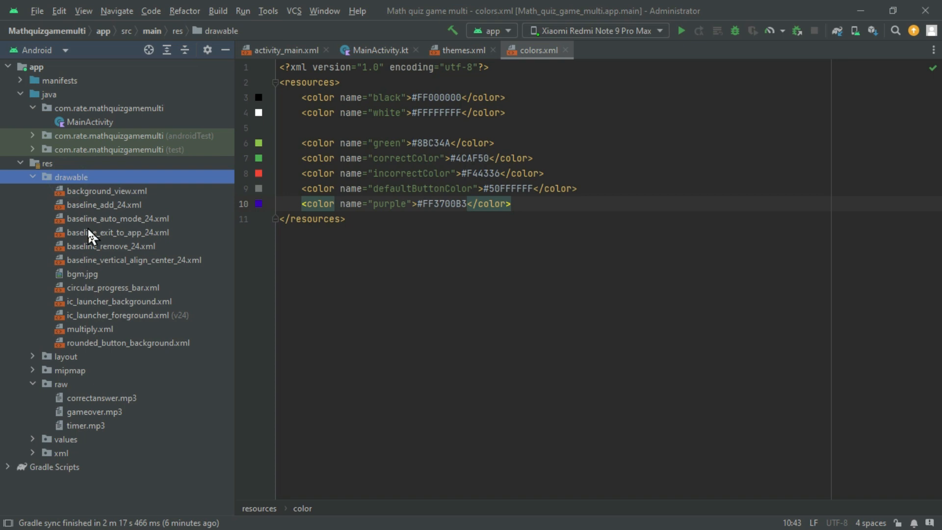
{"action": "key", "text": "alt+Tab"}
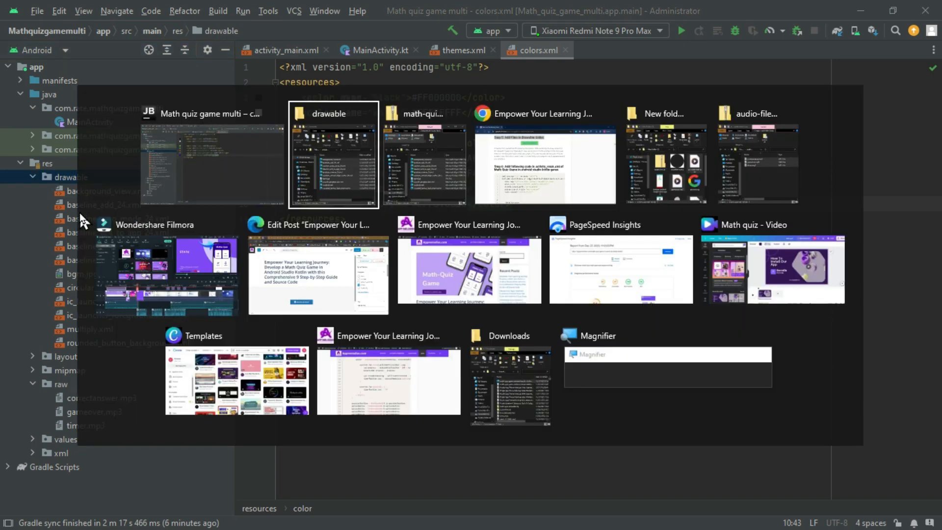
Step: Copy the Step 6 layout code from the tutorial and return to Android Studio
{"action": "key", "text": "alt+Tab"}
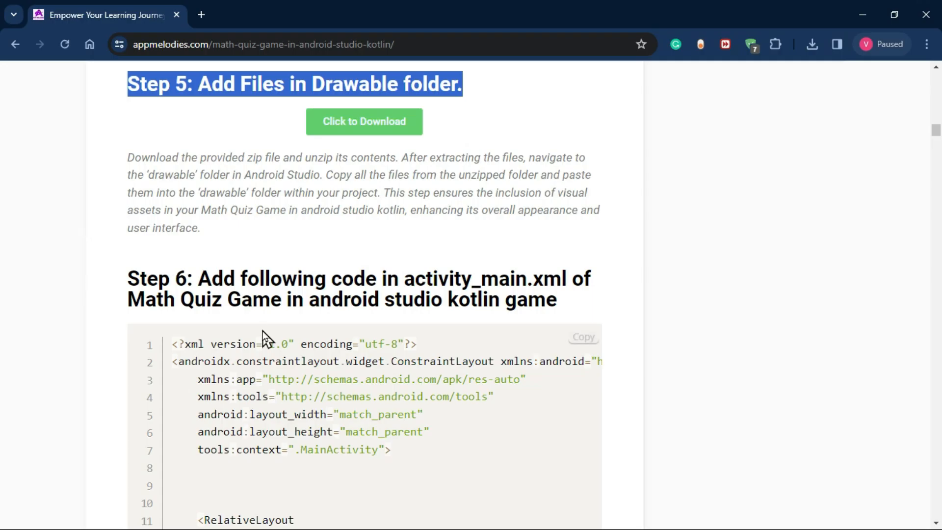
{"action": "scroll", "coordinate": [262, 337], "scroll_direction": "down", "scroll_amount": 3}
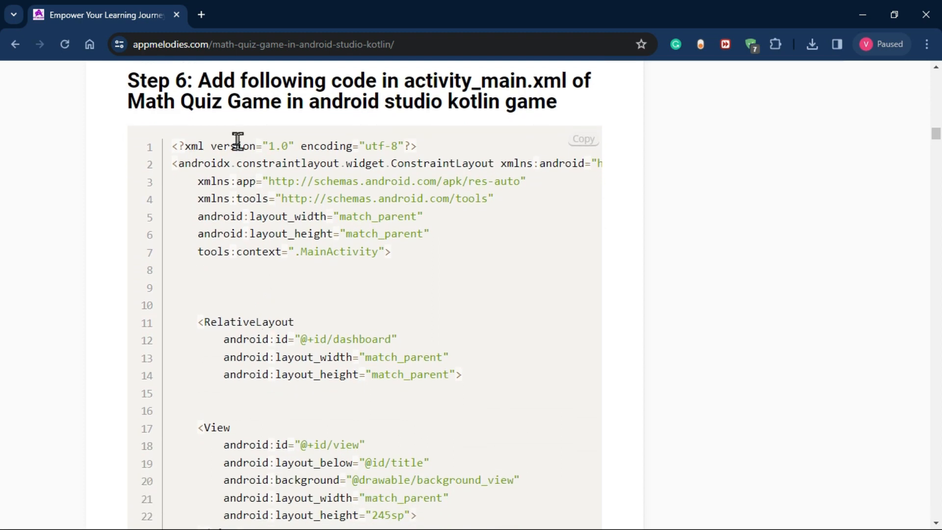
{"action": "left_click_drag", "start_coordinate": [124, 79], "coordinate": [591, 111]}
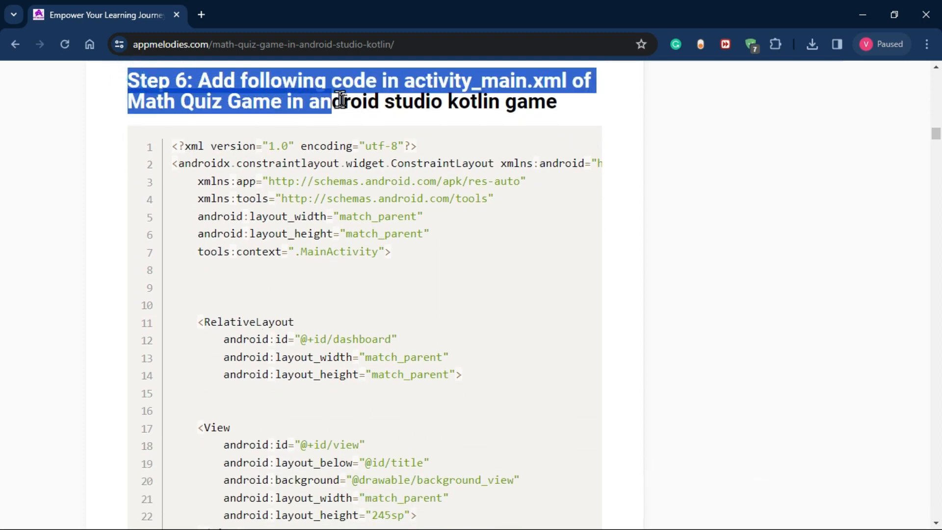
{"action": "left_click", "coordinate": [417, 251]}
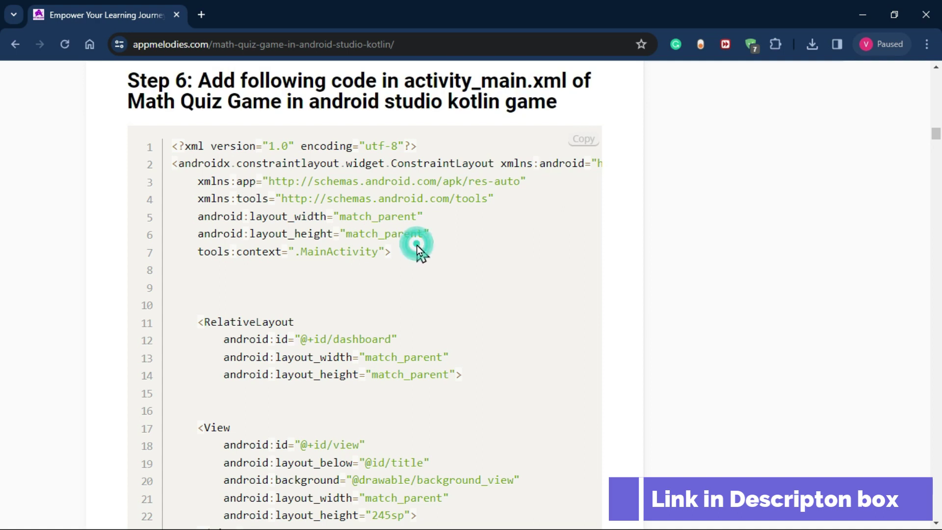
{"action": "left_click", "coordinate": [583, 146]}
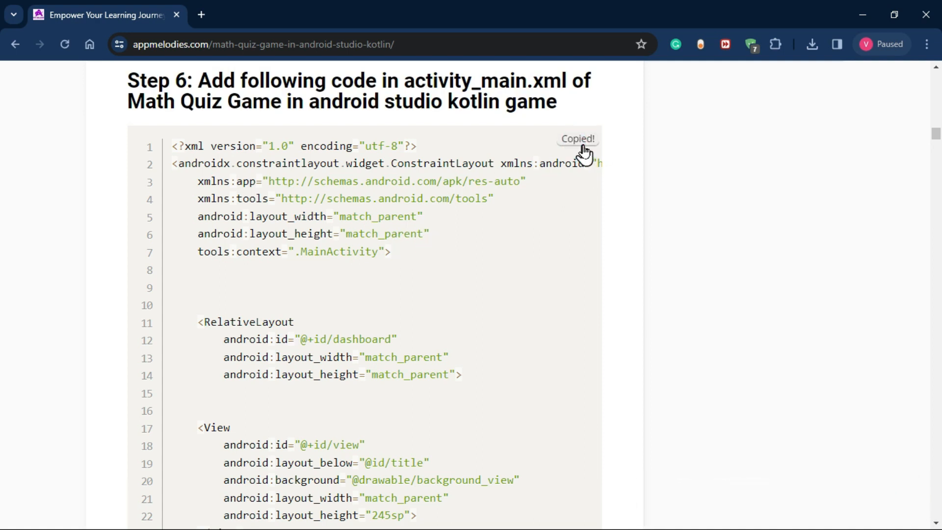
{"action": "key", "text": "alt+Tab"}
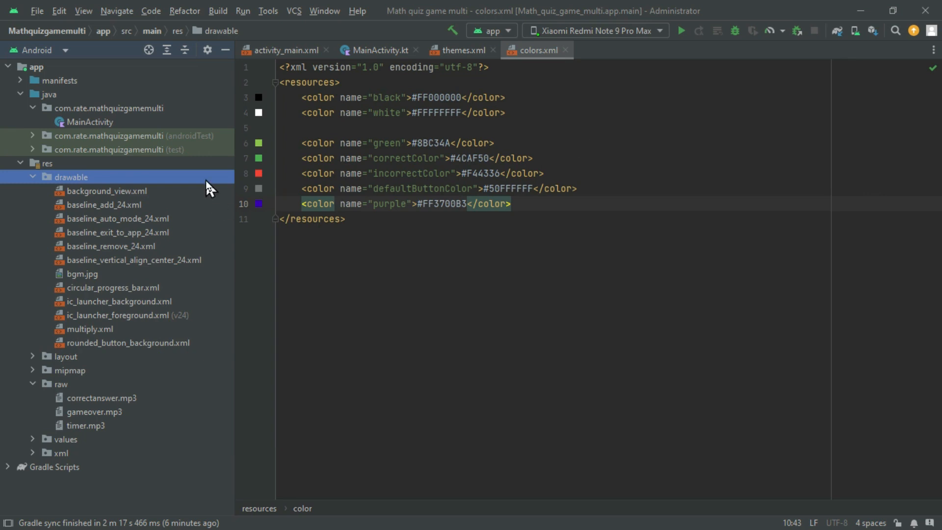
Step: Open layout/activity_main.xml in Split view and replace all its code with the copied layout
{"action": "double_click", "coordinate": [54, 177]}
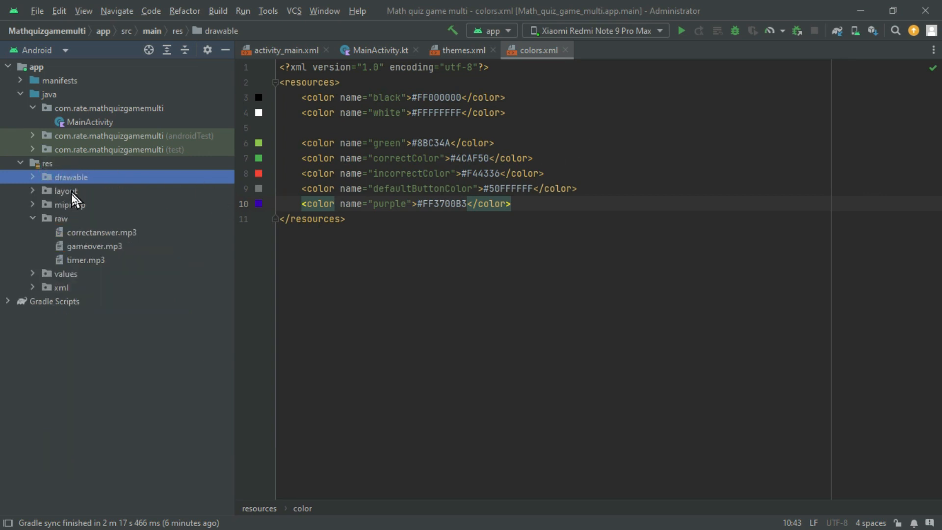
{"action": "double_click", "coordinate": [64, 194]}
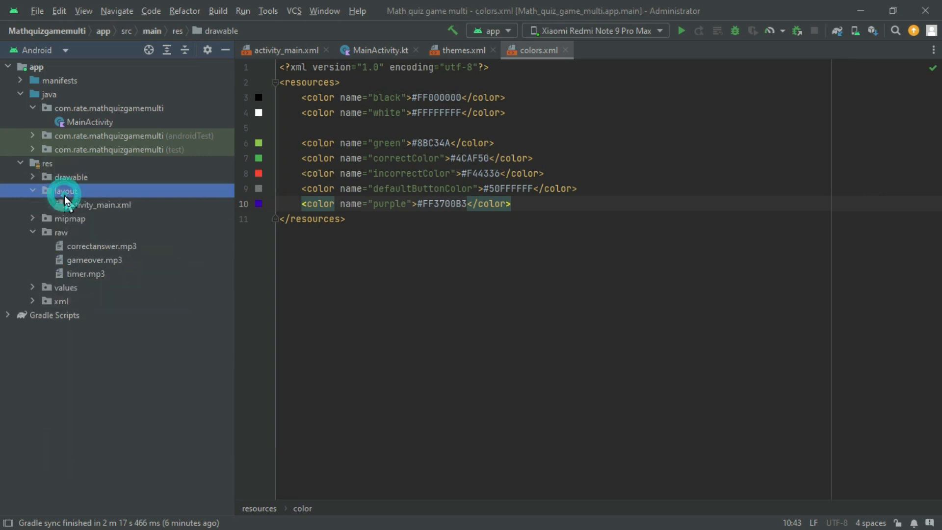
{"action": "left_click", "coordinate": [87, 206]}
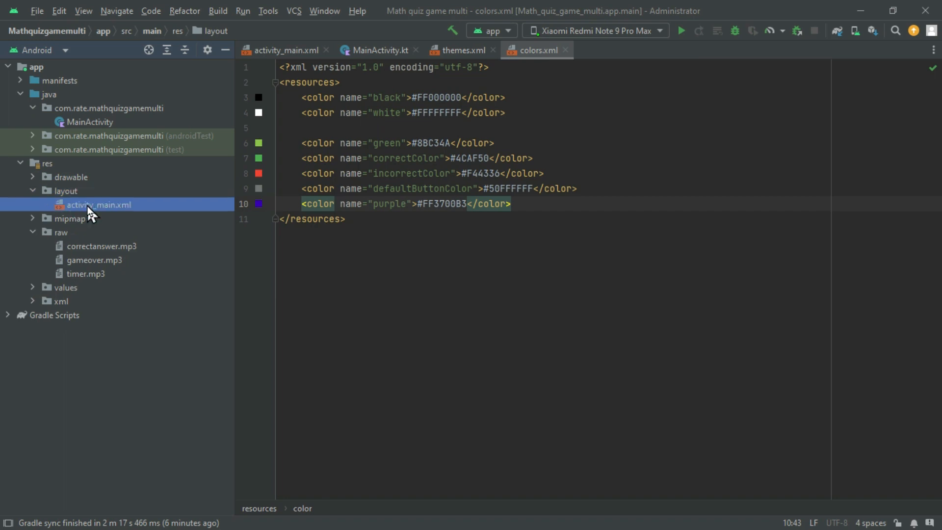
{"action": "double_click", "coordinate": [87, 206]}
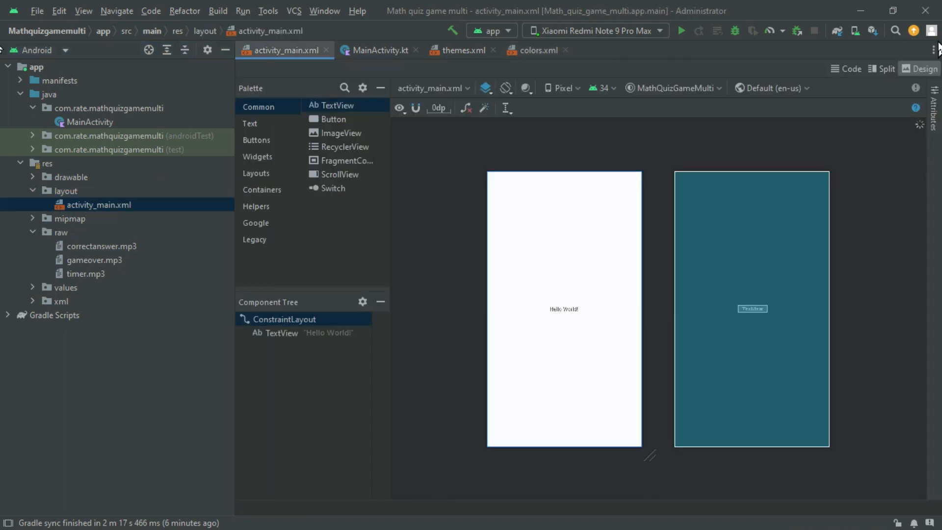
{"action": "left_click", "coordinate": [888, 67]}
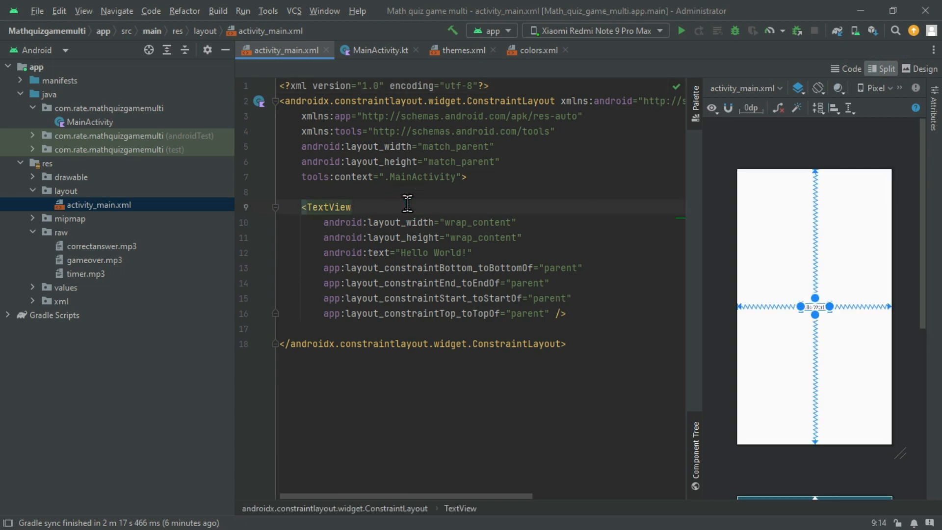
{"action": "key", "text": "ctrl+a"}
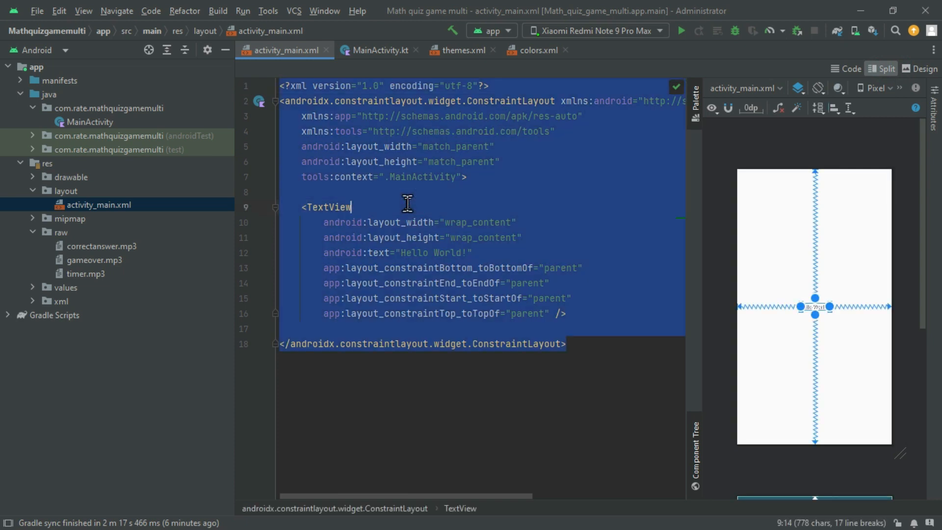
{"action": "right_click", "coordinate": [408, 203]}
{"action": "left_click", "coordinate": [440, 213]}
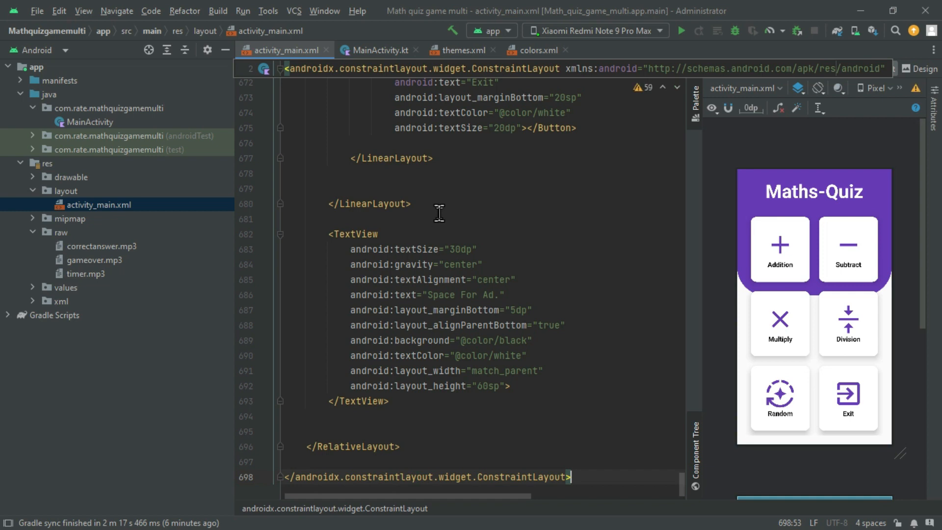
Step: Copy the class name SoundManager from Step 7 and switch to Android Studio
{"action": "key", "text": "alt+Tab"}
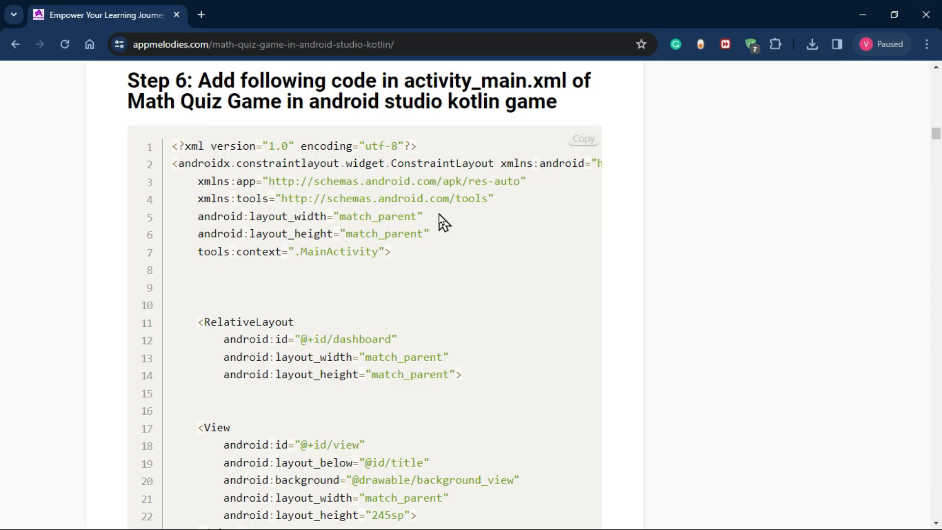
{"action": "scroll", "coordinate": [439, 221], "scroll_direction": "down", "scroll_amount": 6}
{"action": "scroll", "coordinate": [438, 221], "scroll_direction": "down", "scroll_amount": 7}
{"action": "scroll", "coordinate": [438, 222], "scroll_direction": "down", "scroll_amount": 10}
{"action": "scroll", "coordinate": [440, 213], "scroll_direction": "down", "scroll_amount": 15}
{"action": "scroll", "coordinate": [439, 214], "scroll_direction": "down", "scroll_amount": 6}
{"action": "scroll", "coordinate": [439, 214], "scroll_direction": "down", "scroll_amount": 14}
{"action": "scroll", "coordinate": [439, 214], "scroll_direction": "down", "scroll_amount": 20}
{"action": "scroll", "coordinate": [438, 214], "scroll_direction": "down", "scroll_amount": 10}
{"action": "scroll", "coordinate": [438, 215], "scroll_direction": "down", "scroll_amount": 10}
{"action": "scroll", "coordinate": [439, 215], "scroll_direction": "down", "scroll_amount": 5}
{"action": "scroll", "coordinate": [439, 214], "scroll_direction": "down", "scroll_amount": 17}
{"action": "scroll", "coordinate": [439, 214], "scroll_direction": "down", "scroll_amount": 15}
{"action": "scroll", "coordinate": [439, 214], "scroll_direction": "down", "scroll_amount": 16}
{"action": "scroll", "coordinate": [438, 214], "scroll_direction": "down", "scroll_amount": 2}
{"action": "scroll", "coordinate": [439, 215], "scroll_direction": "up", "scroll_amount": 10}
{"action": "scroll", "coordinate": [439, 214], "scroll_direction": "up", "scroll_amount": 3}
{"action": "scroll", "coordinate": [439, 221], "scroll_direction": "down", "scroll_amount": 3}
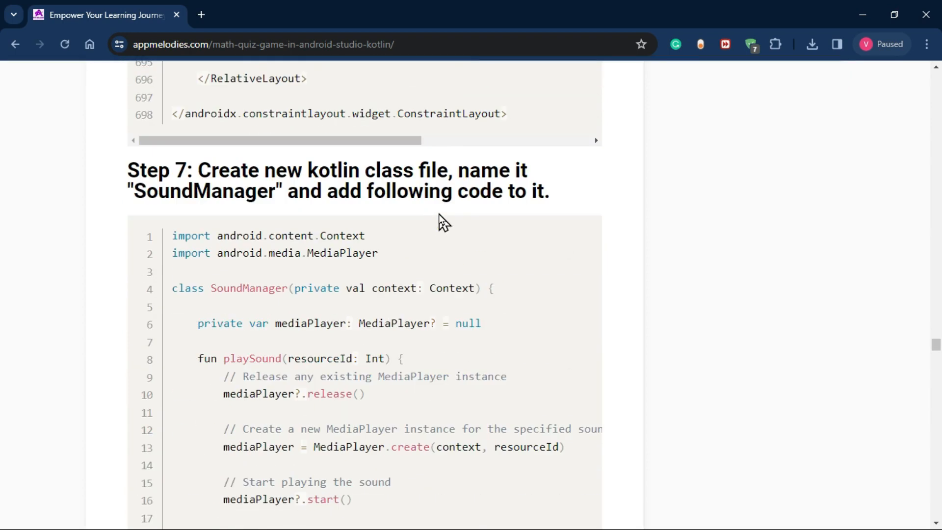
{"action": "scroll", "coordinate": [439, 214], "scroll_direction": "down", "scroll_amount": 1}
{"action": "scroll", "coordinate": [439, 214], "scroll_direction": "down", "scroll_amount": 1}
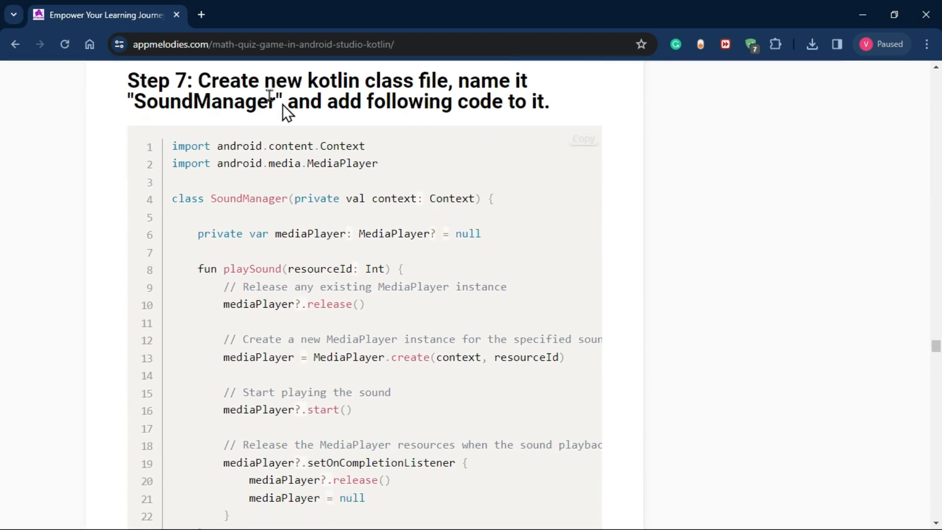
{"action": "mouse_move", "coordinate": [127, 80]}
{"action": "left_mouse_down"}
{"action": "mouse_move", "coordinate": [470, 111]}
{"action": "mouse_move", "coordinate": [553, 104]}
{"action": "left_mouse_up"}
{"action": "left_click", "coordinate": [361, 81]}
{"action": "double_click", "coordinate": [202, 94]}
{"action": "right_click", "coordinate": [202, 98]}
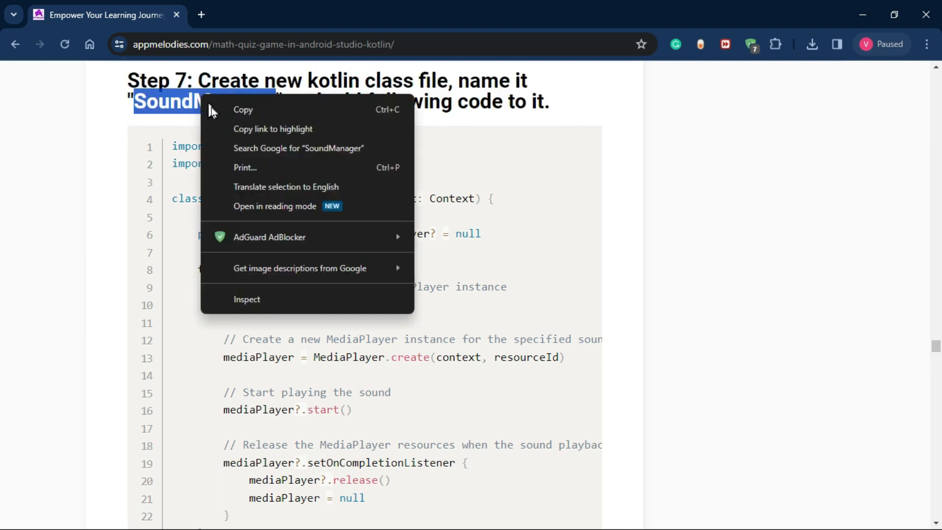
{"action": "left_click", "coordinate": [233, 117]}
{"action": "key", "text": "alt+Tab"}
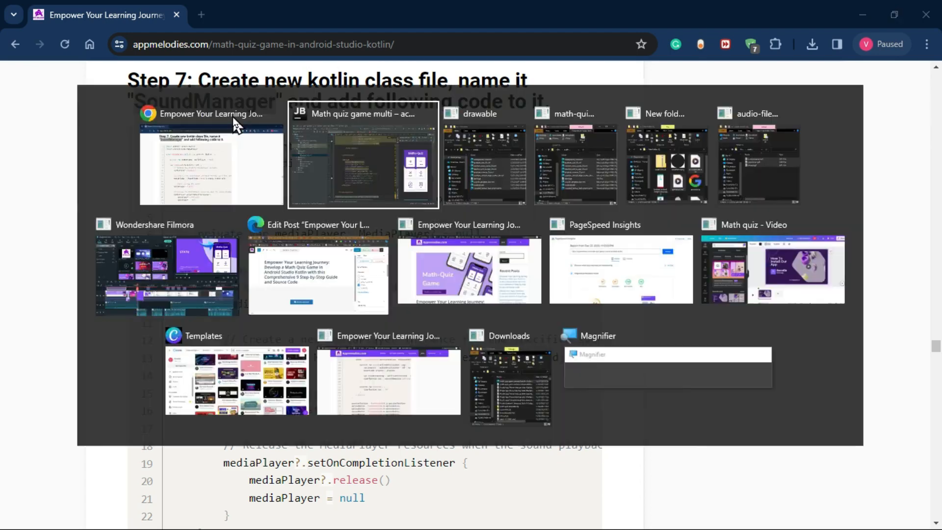
Step: Create a new Kotlin class SoundManager in the com.rate.mathquizgamemulti package
{"action": "left_click", "coordinate": [73, 109]}
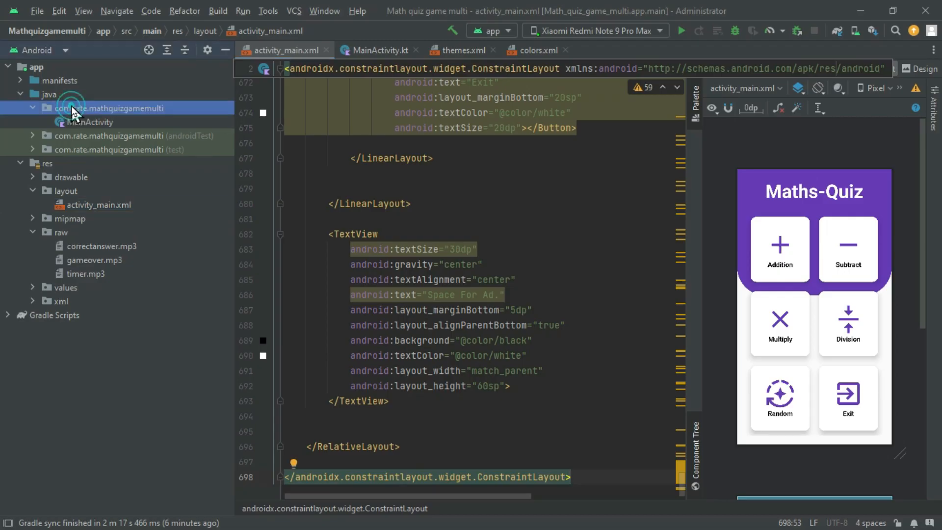
{"action": "right_click", "coordinate": [72, 106]}
{"action": "mouse_move", "coordinate": [177, 110]}
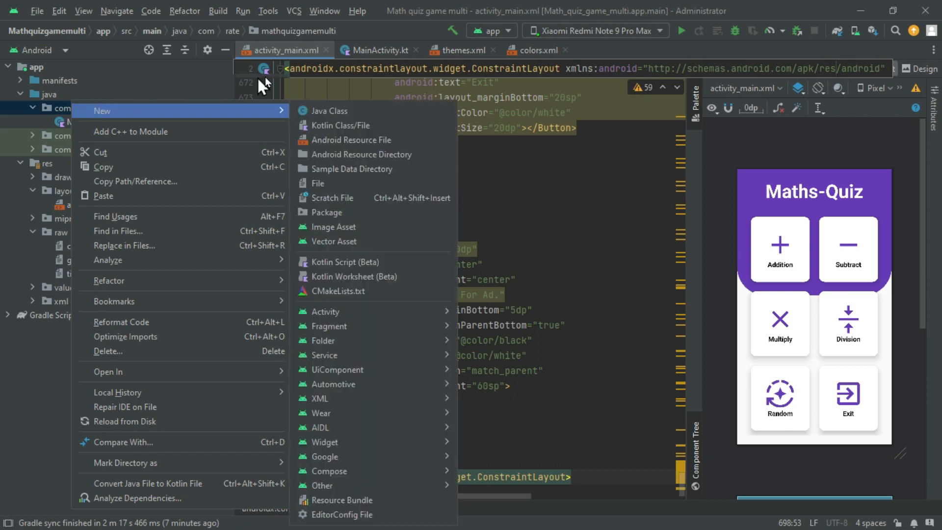
{"action": "left_click", "coordinate": [342, 131]}
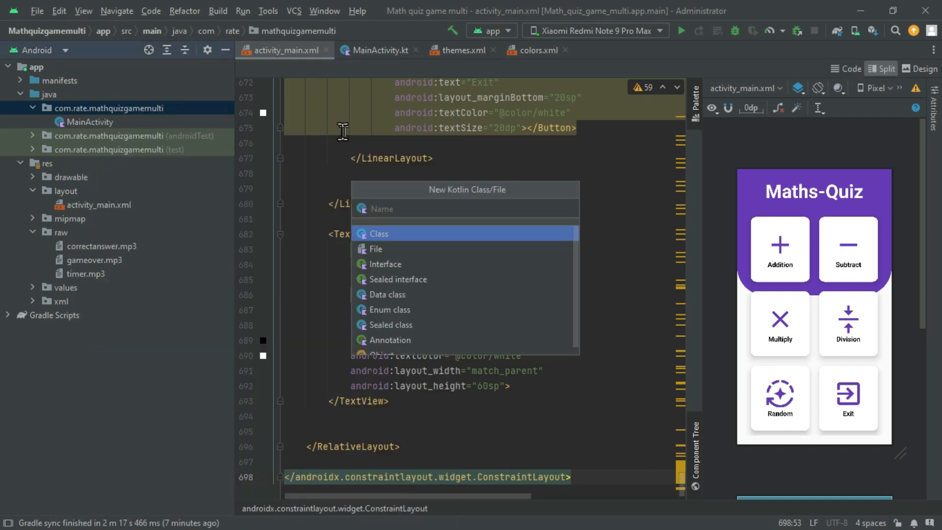
{"action": "left_click", "coordinate": [403, 208]}
{"action": "type", "text": "SoundManager"}
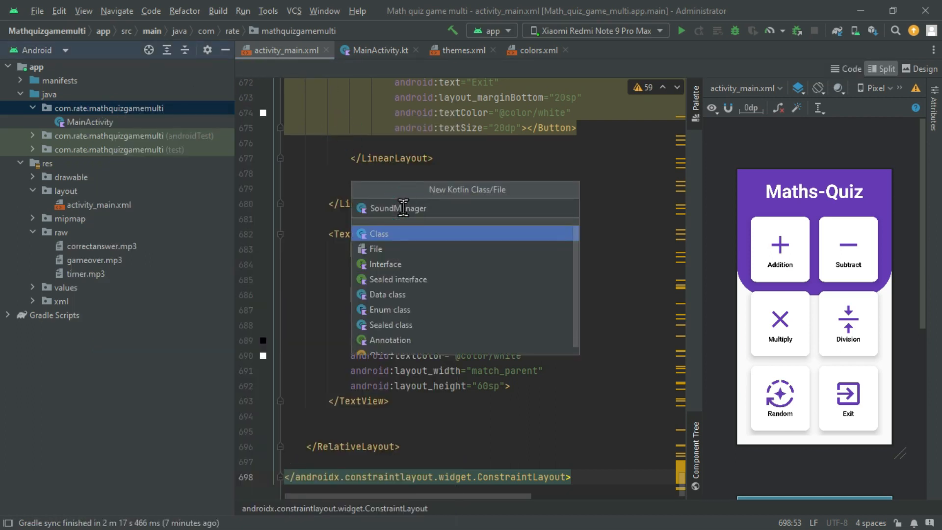
{"action": "key", "text": "Return"}
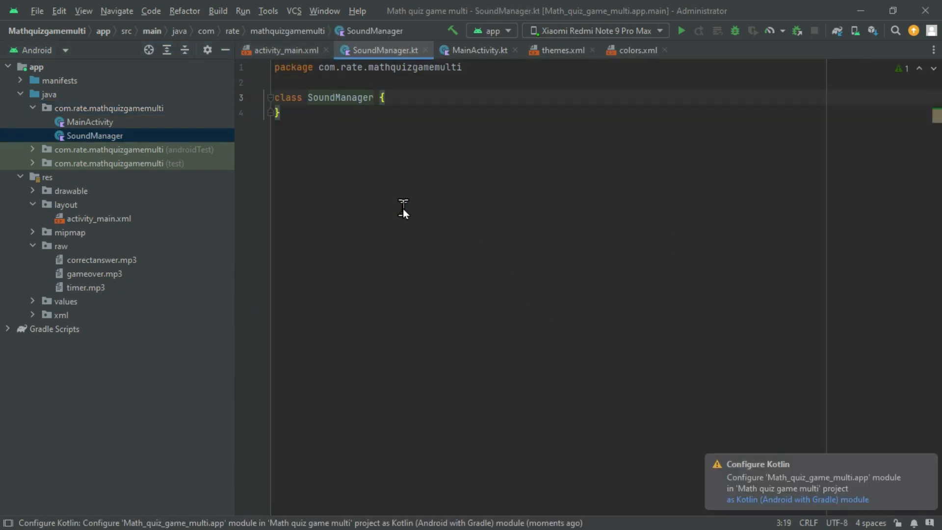
Step: Copy the Step 7 SoundManager code and paste it over the empty class stub
{"action": "key", "text": "alt+Tab"}
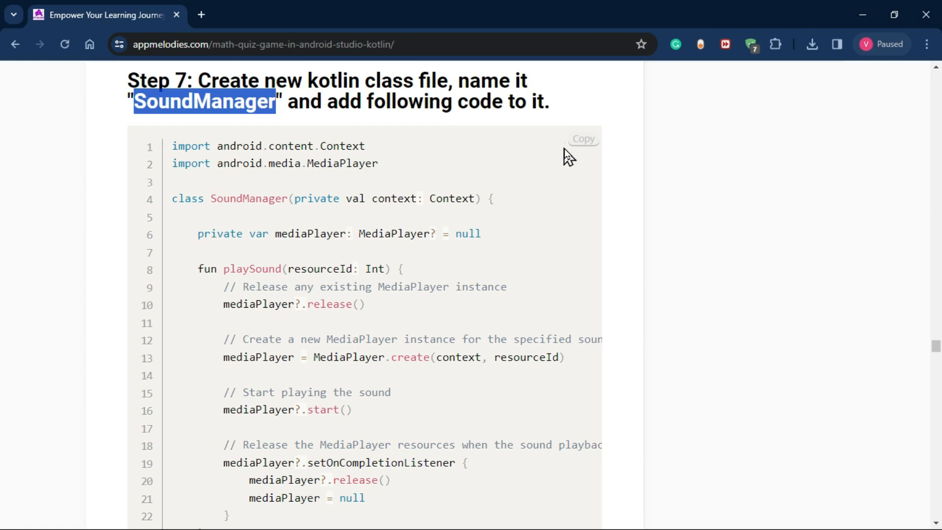
{"action": "left_click", "coordinate": [584, 146]}
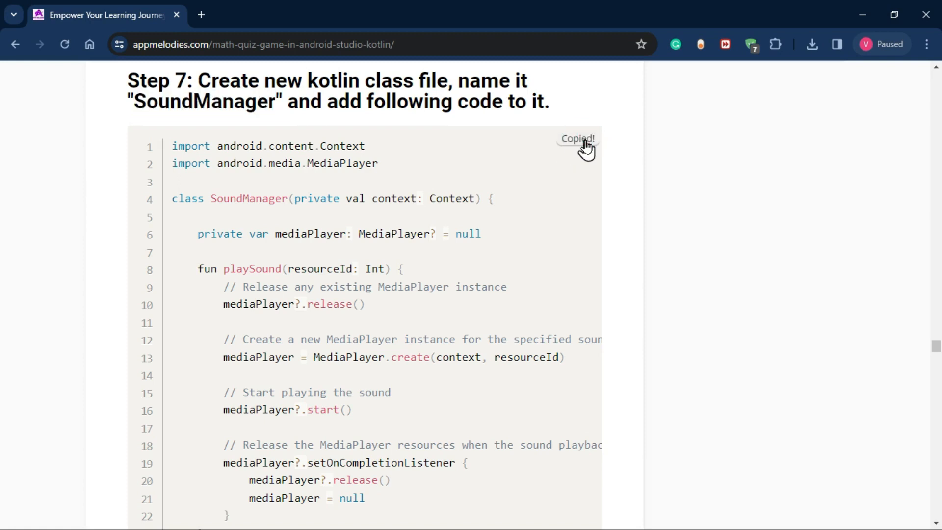
{"action": "key", "text": "alt+Tab"}
{"action": "left_click_drag", "start_coordinate": [300, 117], "coordinate": [267, 97]}
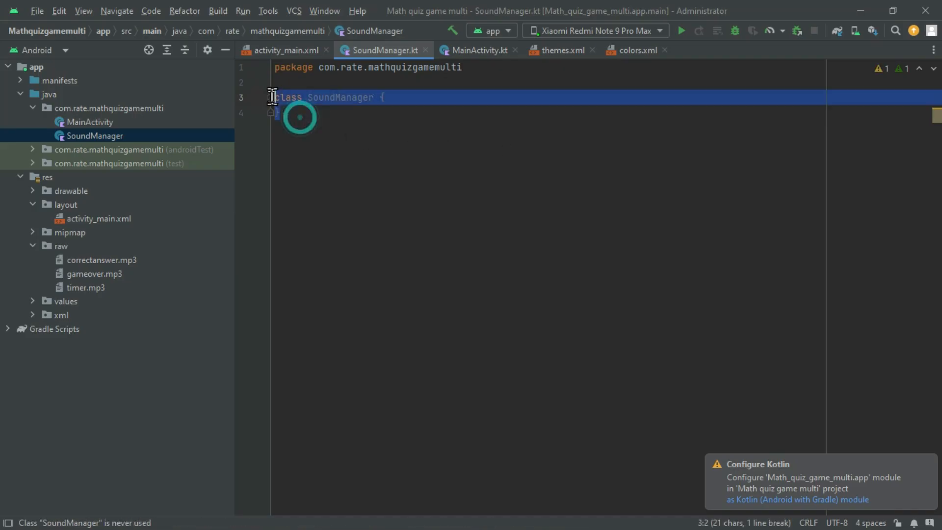
{"action": "right_click", "coordinate": [289, 99]}
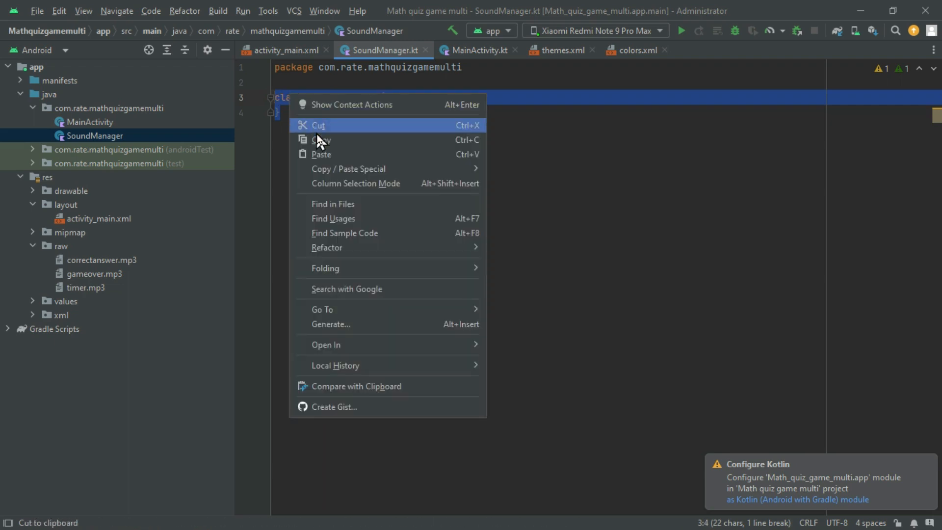
{"action": "left_click", "coordinate": [326, 155]}
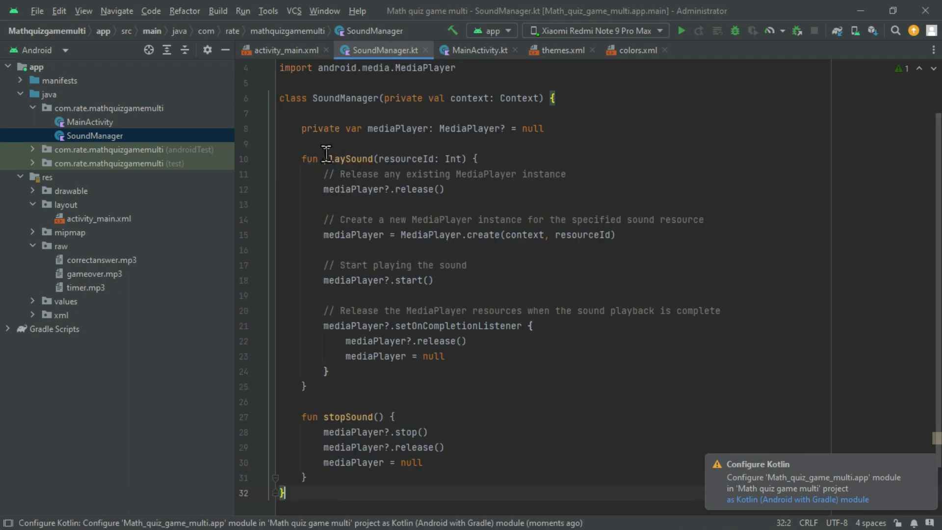
{"action": "key", "text": "alt+Tab"}
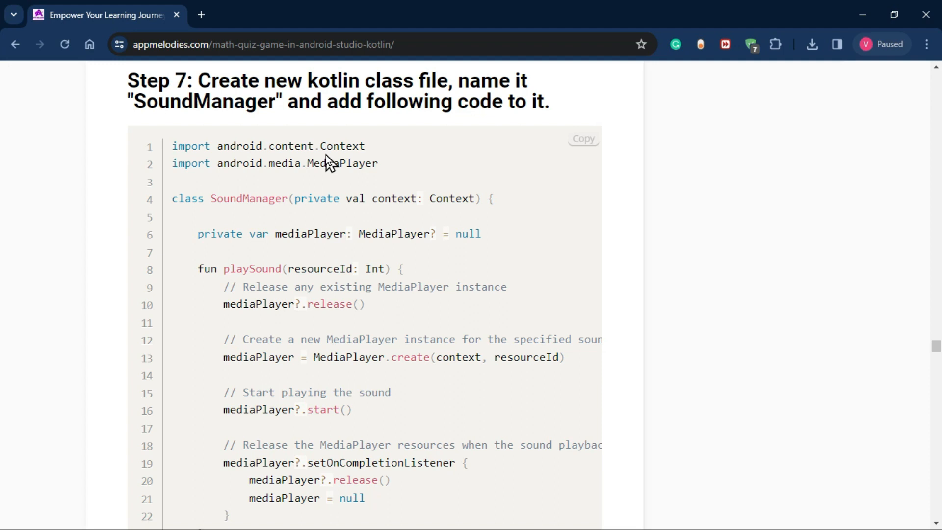
{"action": "scroll", "coordinate": [327, 155], "scroll_direction": "down", "scroll_amount": 9}
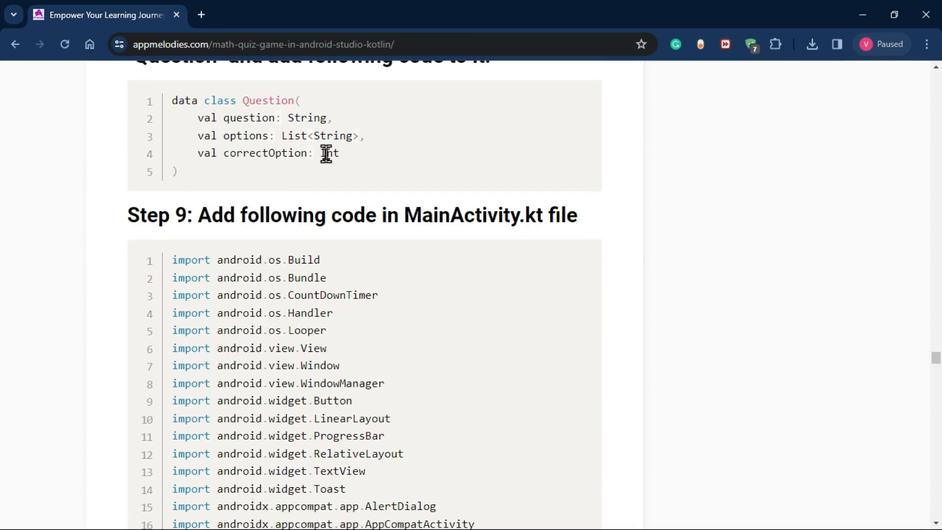
{"action": "scroll", "coordinate": [326, 155], "scroll_direction": "up", "scroll_amount": 5}
{"action": "scroll", "coordinate": [327, 155], "scroll_direction": "down", "scroll_amount": 2}
{"action": "scroll", "coordinate": [326, 155], "scroll_direction": "down", "scroll_amount": 1}
{"action": "scroll", "coordinate": [325, 155], "scroll_direction": "down", "scroll_amount": 2}
Step: Create a new Kotlin class named Question in the mathquizgamemulti package
{"action": "left_click_drag", "start_coordinate": [119, 82], "coordinate": [494, 108]}
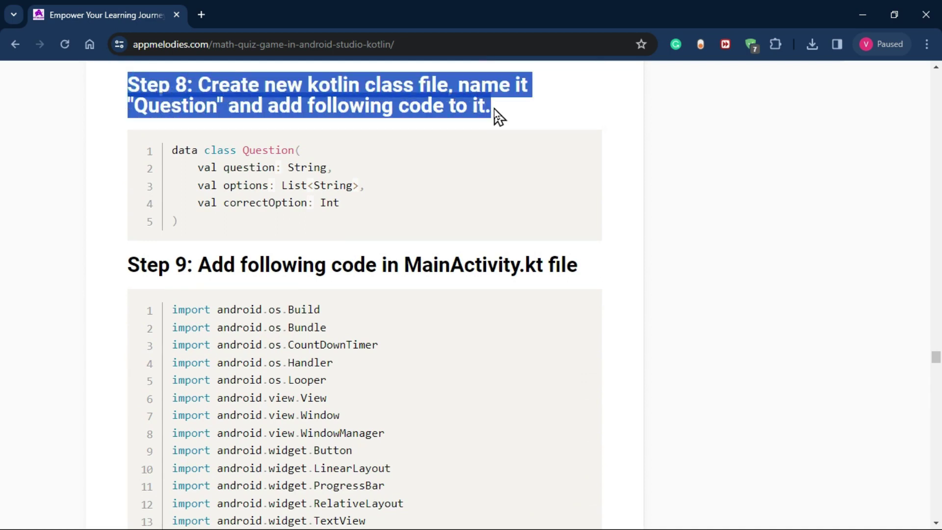
{"action": "left_click", "coordinate": [288, 112]}
{"action": "double_click", "coordinate": [210, 106]}
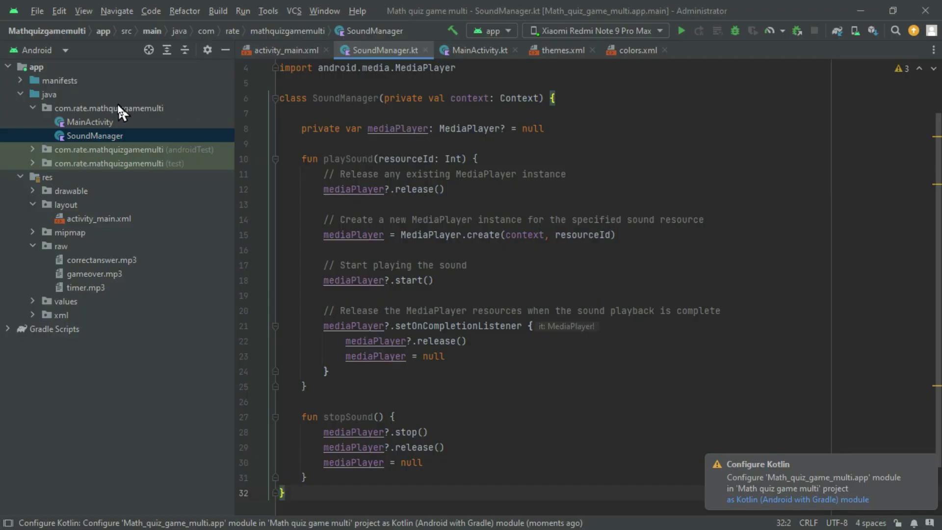
{"action": "right_click", "coordinate": [116, 103]}
{"action": "mouse_move", "coordinate": [147, 108]}
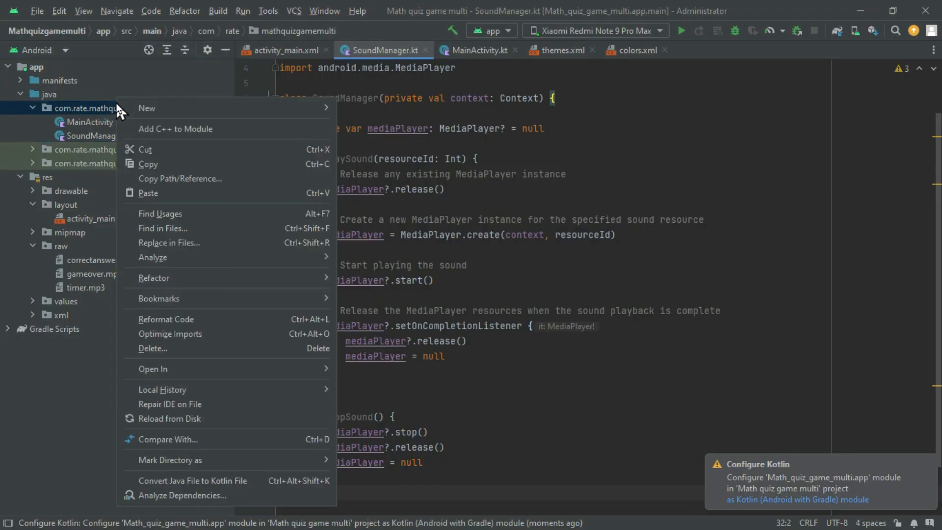
{"action": "left_click", "coordinate": [351, 123]}
{"action": "type", "text": "Question"}
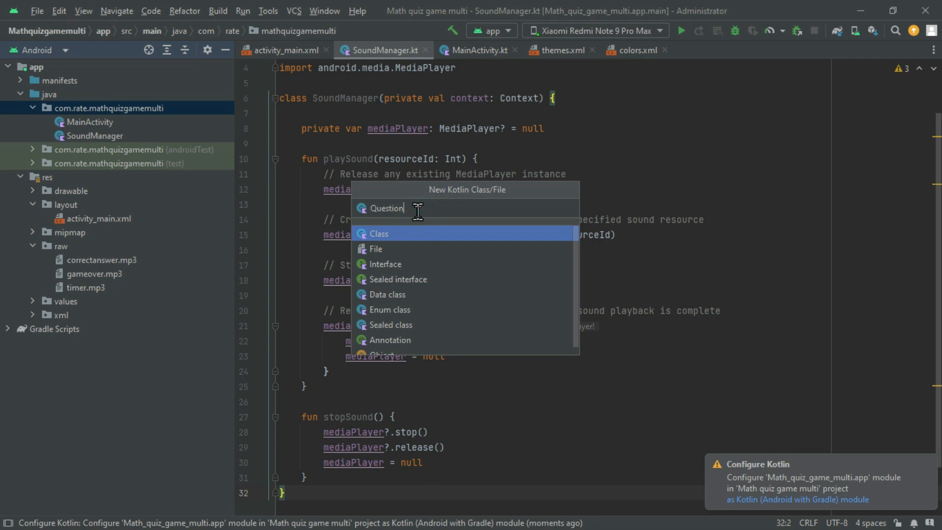
{"action": "key", "text": "Return"}
Step: Copy the Step 8 Question data class code and paste it over the empty stub
{"action": "key", "text": "alt+Tab"}
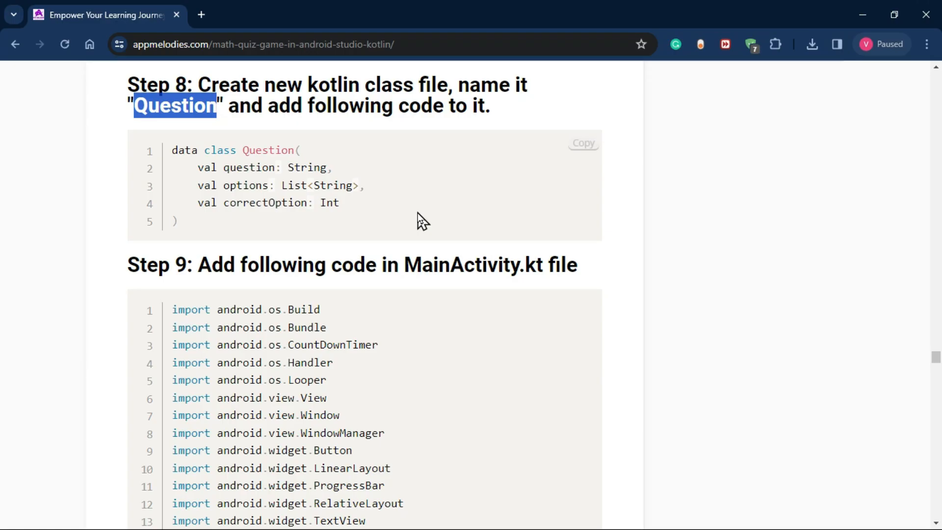
{"action": "left_click", "coordinate": [591, 147]}
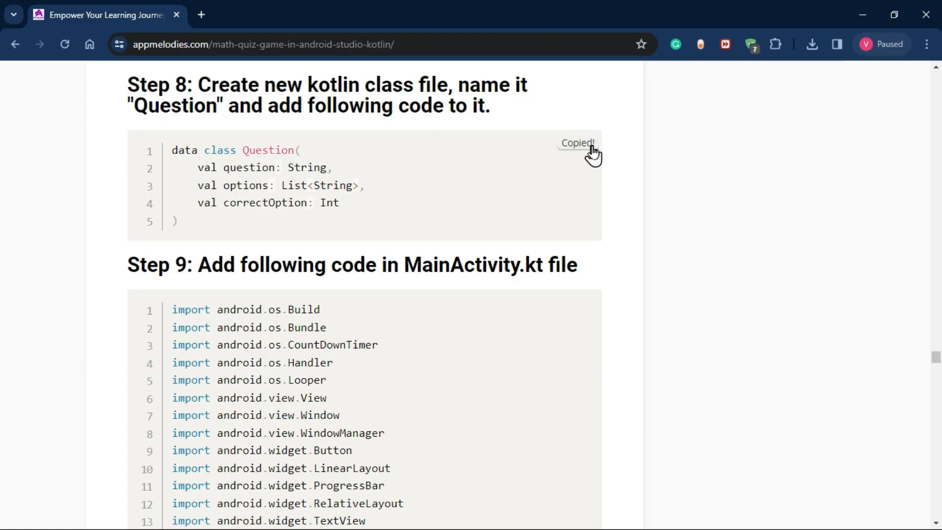
{"action": "key", "text": "alt+Tab"}
{"action": "left_click", "coordinate": [305, 111]}
{"action": "left_click_drag", "start_coordinate": [305, 111], "coordinate": [270, 103]}
{"action": "key", "text": "ctrl+v"}
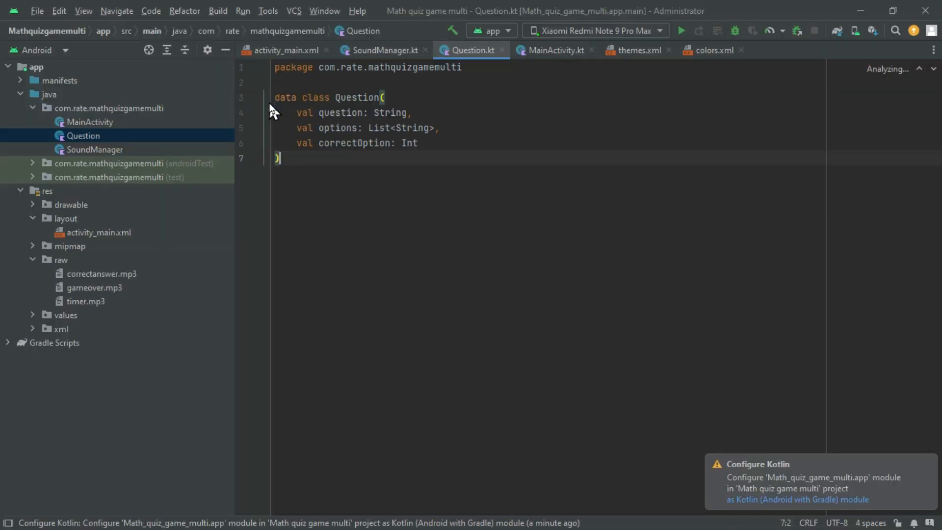
{"action": "key", "text": "alt+Tab"}
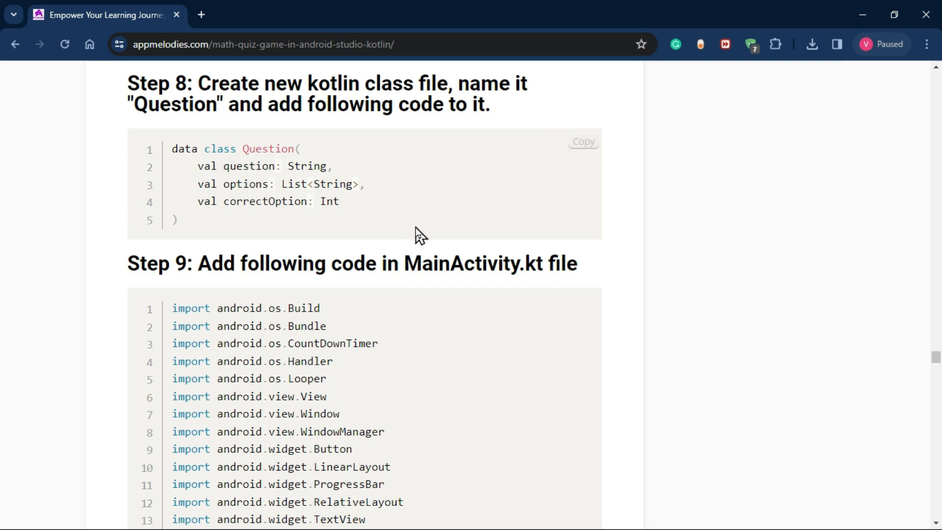
{"action": "scroll", "coordinate": [417, 235], "scroll_direction": "down", "scroll_amount": 3}
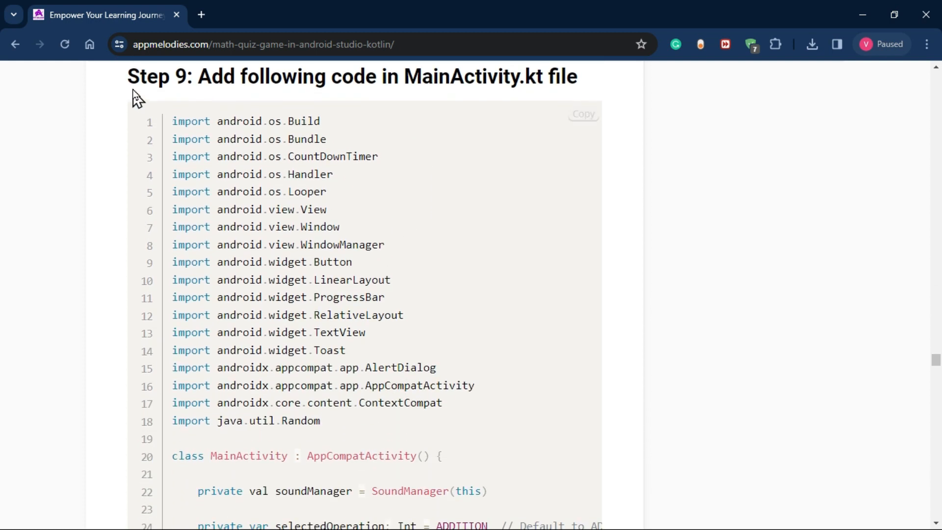
Step: Copy the full Step 9 MainActivity quiz code from the tutorial page
{"action": "left_click_drag", "start_coordinate": [130, 81], "coordinate": [589, 93]}
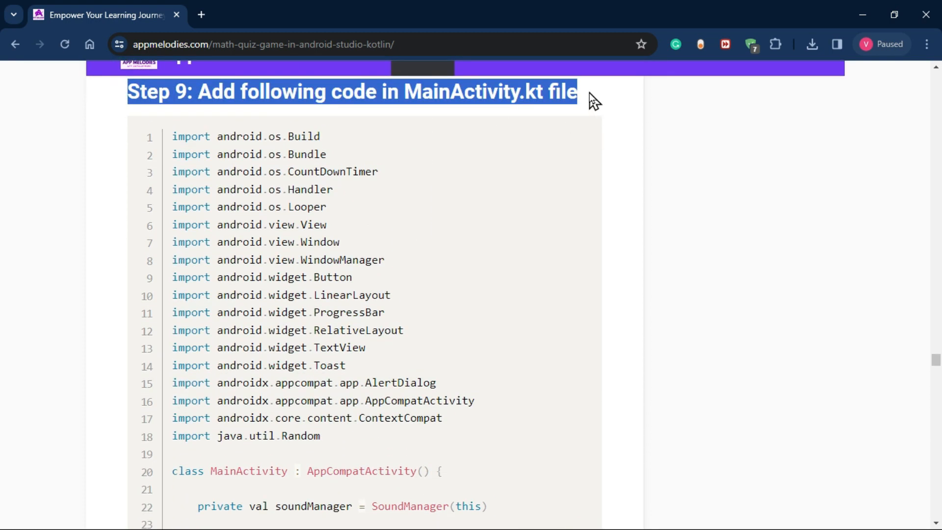
{"action": "left_click", "coordinate": [510, 92]}
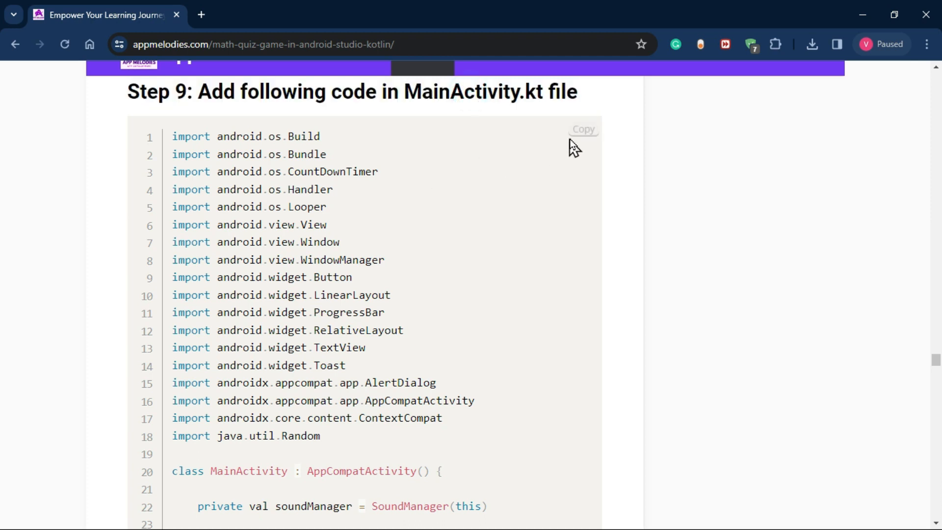
{"action": "left_click", "coordinate": [582, 133]}
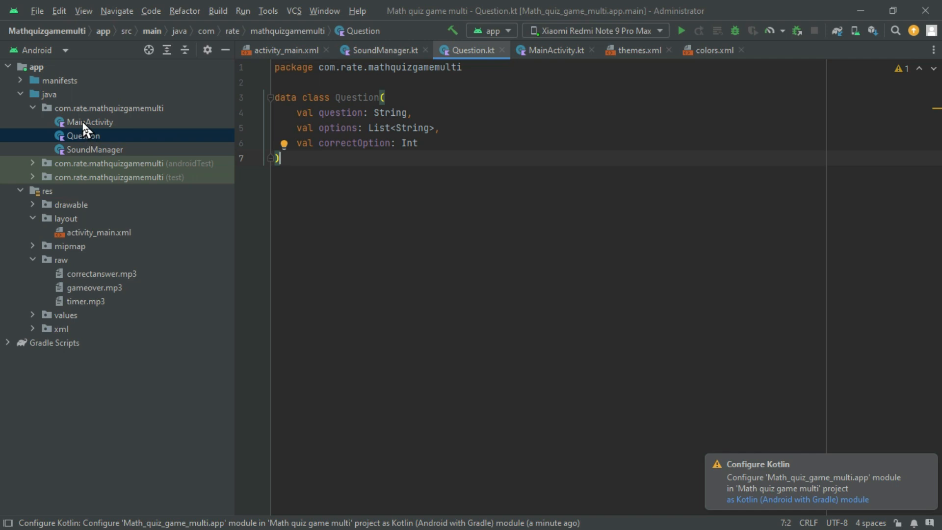
Step: Replace all existing MainActivity.kt code with the copied quiz code
{"action": "double_click", "coordinate": [82, 120]}
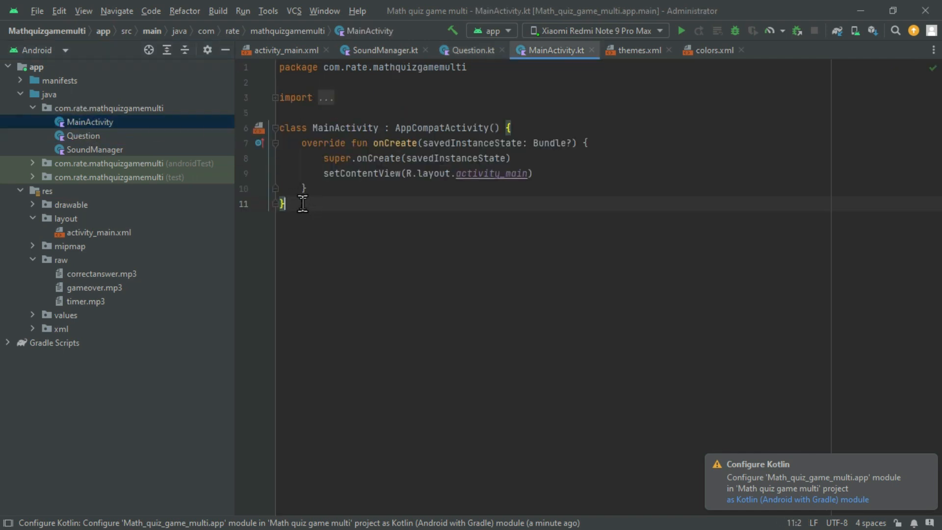
{"action": "mouse_move", "coordinate": [302, 204]}
{"action": "left_mouse_down"}
{"action": "mouse_move", "coordinate": [266, 108]}
{"action": "mouse_move", "coordinate": [322, 99]}
{"action": "left_mouse_up"}
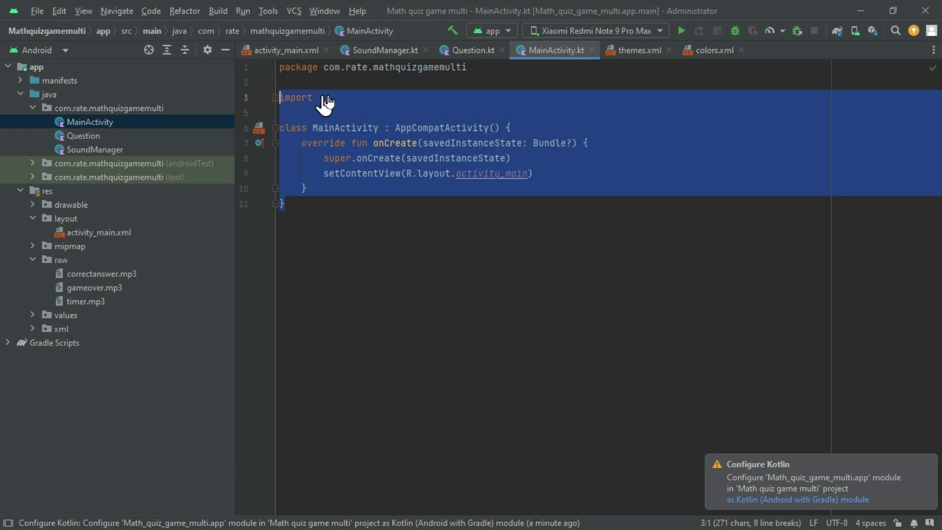
{"action": "right_click", "coordinate": [356, 112]}
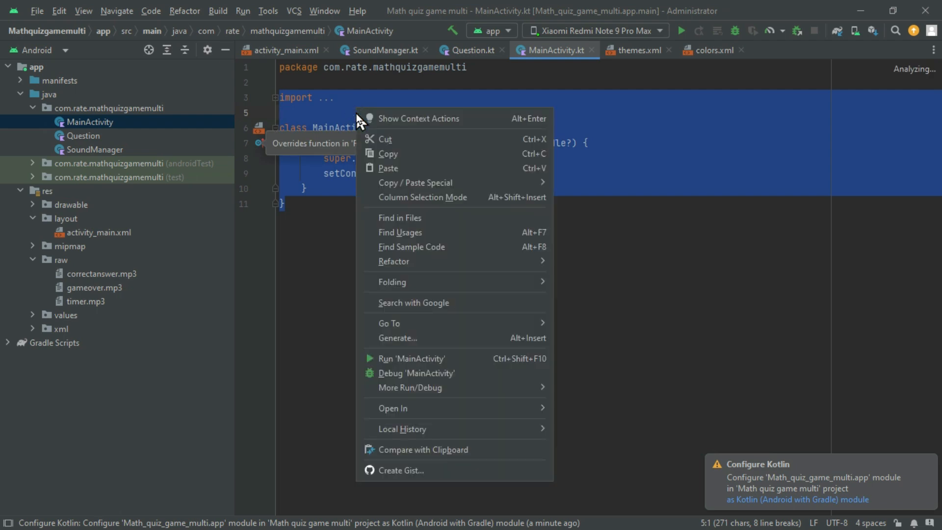
{"action": "left_click", "coordinate": [389, 170]}
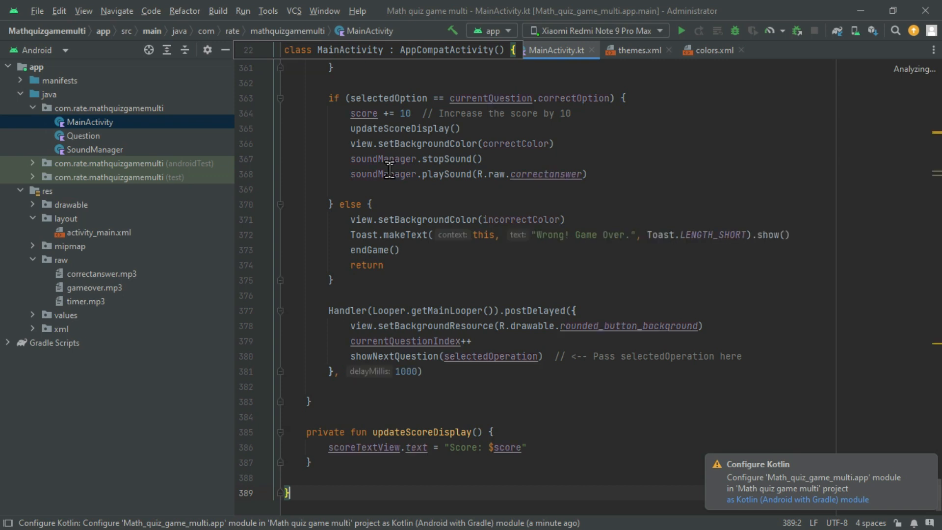
Step: Read the tutorial's Step 10 heading about running the game
{"action": "key", "text": "alt+Tab"}
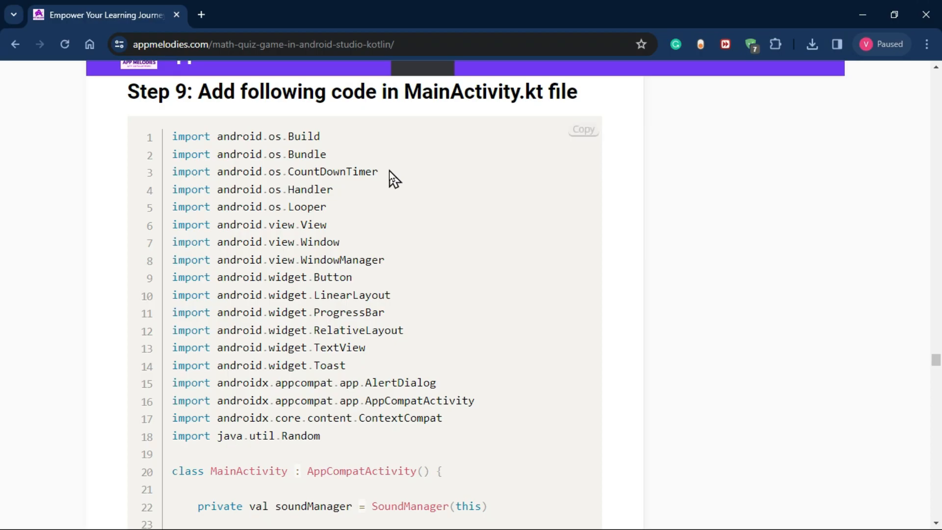
{"action": "scroll", "coordinate": [390, 170], "scroll_direction": "down", "scroll_amount": 5}
{"action": "scroll", "coordinate": [390, 171], "scroll_direction": "down", "scroll_amount": 2}
{"action": "scroll", "coordinate": [390, 170], "scroll_direction": "down", "scroll_amount": 7}
{"action": "scroll", "coordinate": [389, 170], "scroll_direction": "down", "scroll_amount": 15}
{"action": "scroll", "coordinate": [390, 171], "scroll_direction": "down", "scroll_amount": 20}
{"action": "scroll", "coordinate": [389, 170], "scroll_direction": "down", "scroll_amount": 6}
{"action": "scroll", "coordinate": [390, 171], "scroll_direction": "down", "scroll_amount": 9}
{"action": "scroll", "coordinate": [390, 170], "scroll_direction": "down", "scroll_amount": 16}
{"action": "scroll", "coordinate": [389, 170], "scroll_direction": "down", "scroll_amount": 7}
{"action": "scroll", "coordinate": [389, 170], "scroll_direction": "down", "scroll_amount": 5}
{"action": "scroll", "coordinate": [389, 170], "scroll_direction": "up", "scroll_amount": 5}
{"action": "scroll", "coordinate": [390, 171], "scroll_direction": "down", "scroll_amount": 5}
{"action": "scroll", "coordinate": [389, 170], "scroll_direction": "up", "scroll_amount": 5}
{"action": "scroll", "coordinate": [390, 170], "scroll_direction": "down", "scroll_amount": 1}
{"action": "scroll", "coordinate": [389, 170], "scroll_direction": "down", "scroll_amount": 3}
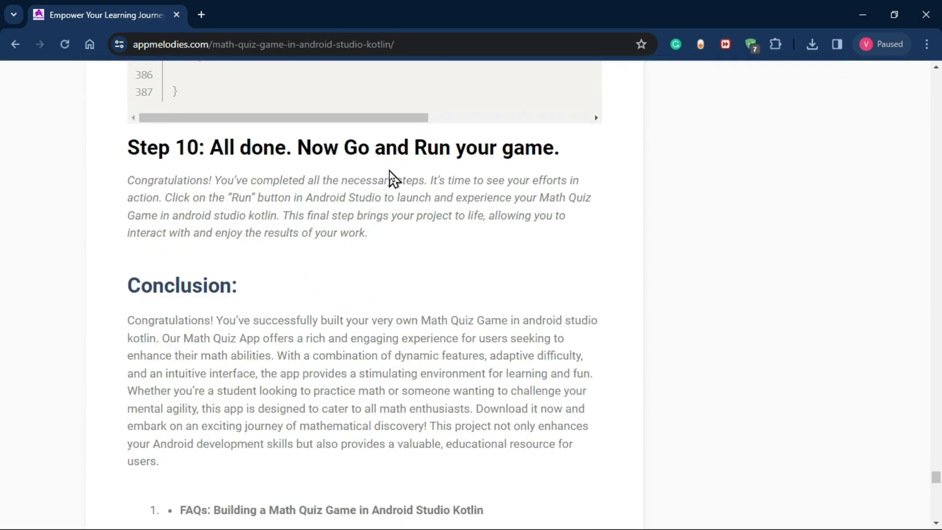
{"action": "left_click_drag", "start_coordinate": [126, 137], "coordinate": [556, 139]}
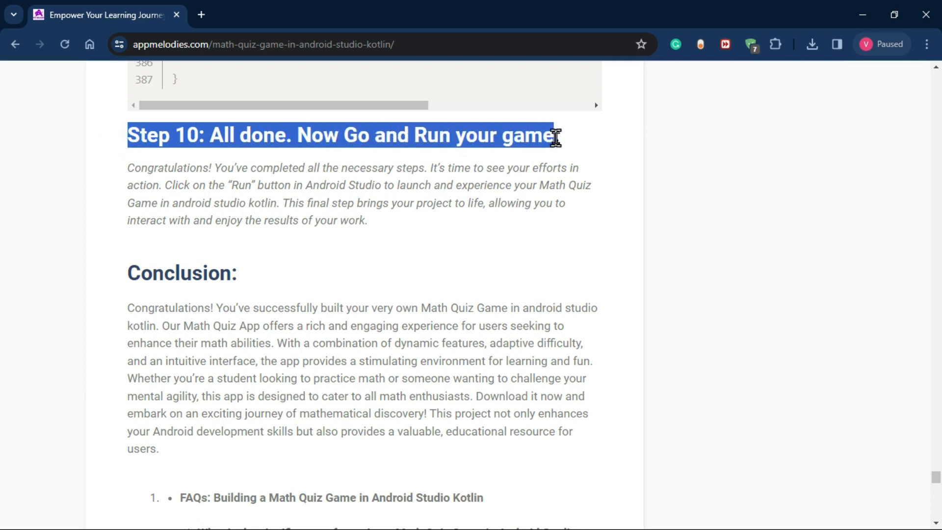
{"action": "left_click", "coordinate": [556, 138]}
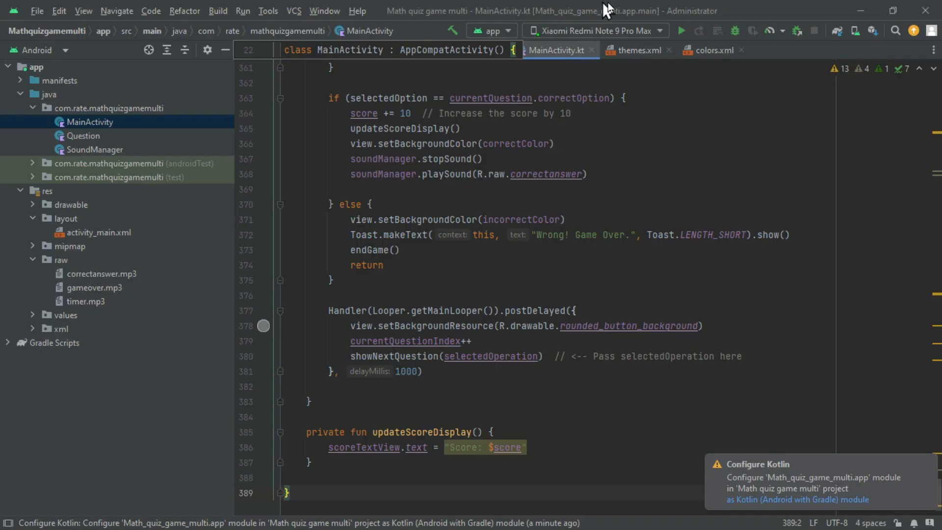
Step: Build and run the app on the connected Xiaomi phone
{"action": "left_click", "coordinate": [678, 30]}
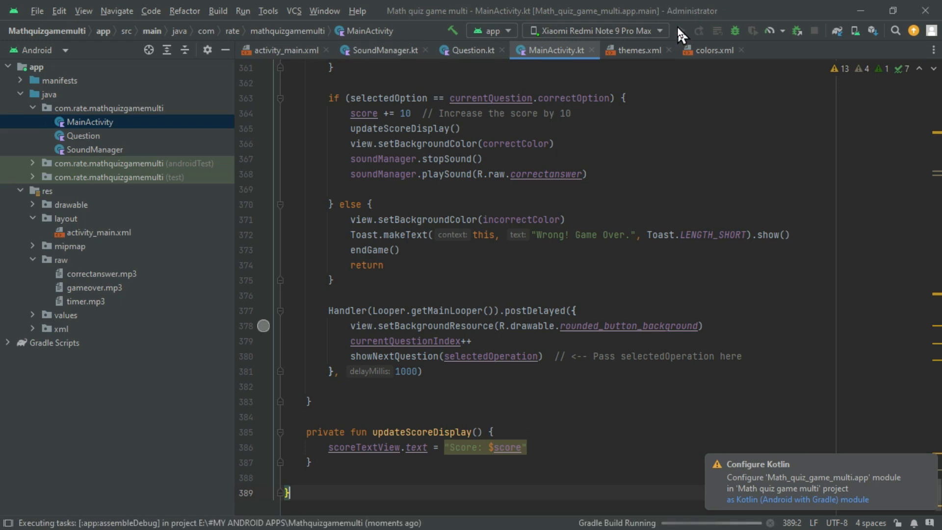